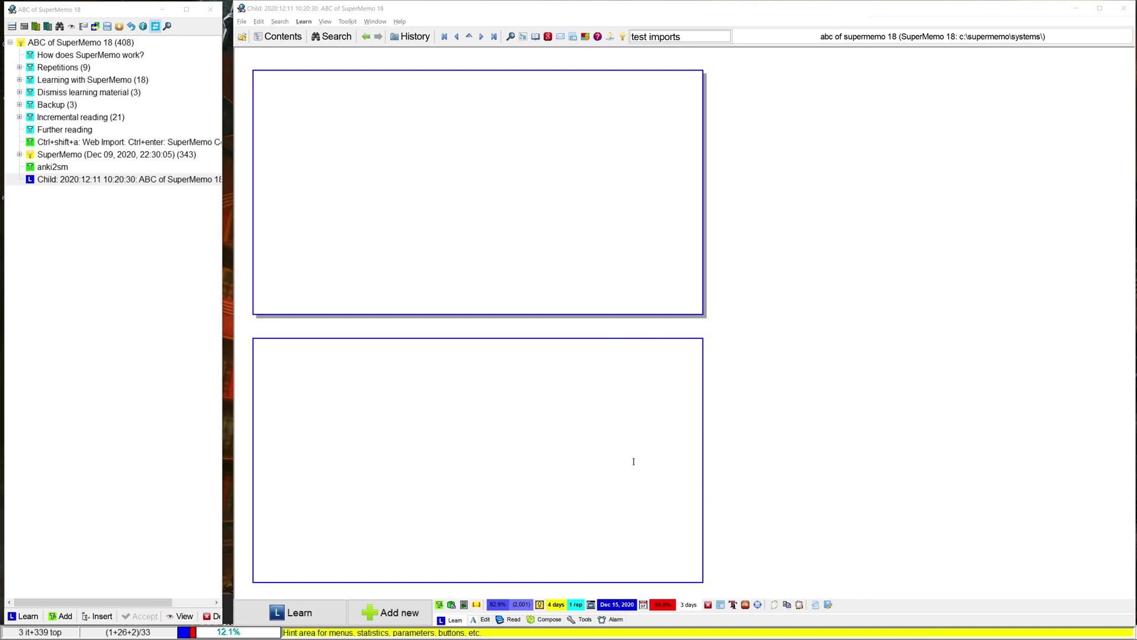
- Open the Funlist tasklist and review task values, times and priorities, e.g. value 300, time 120, priority 4.17
key("F4")
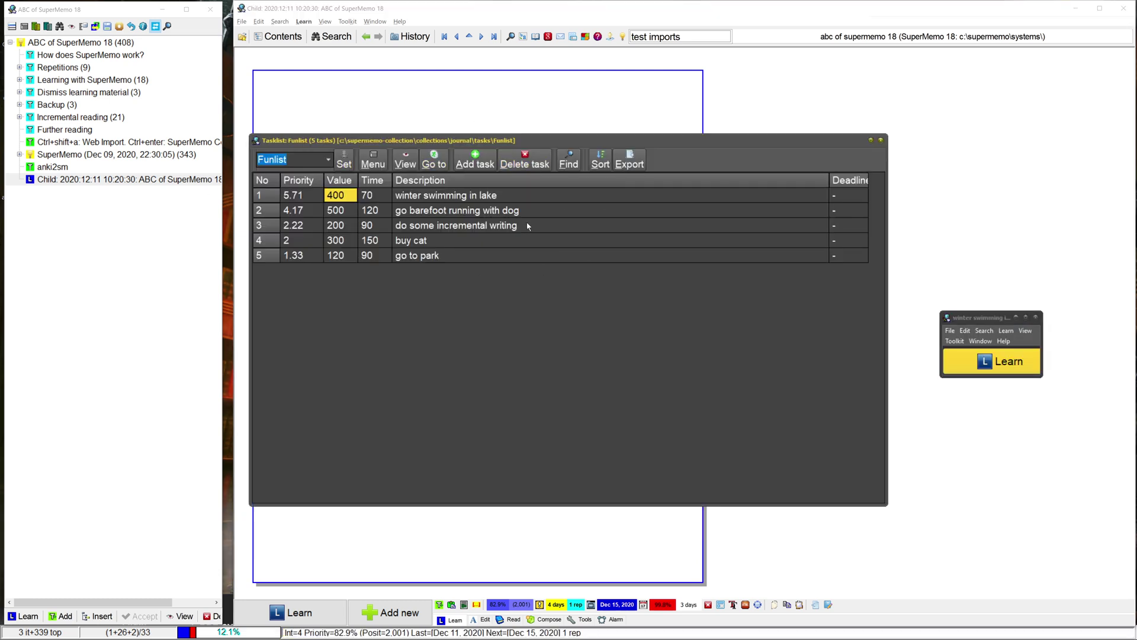
left_click(542, 230)
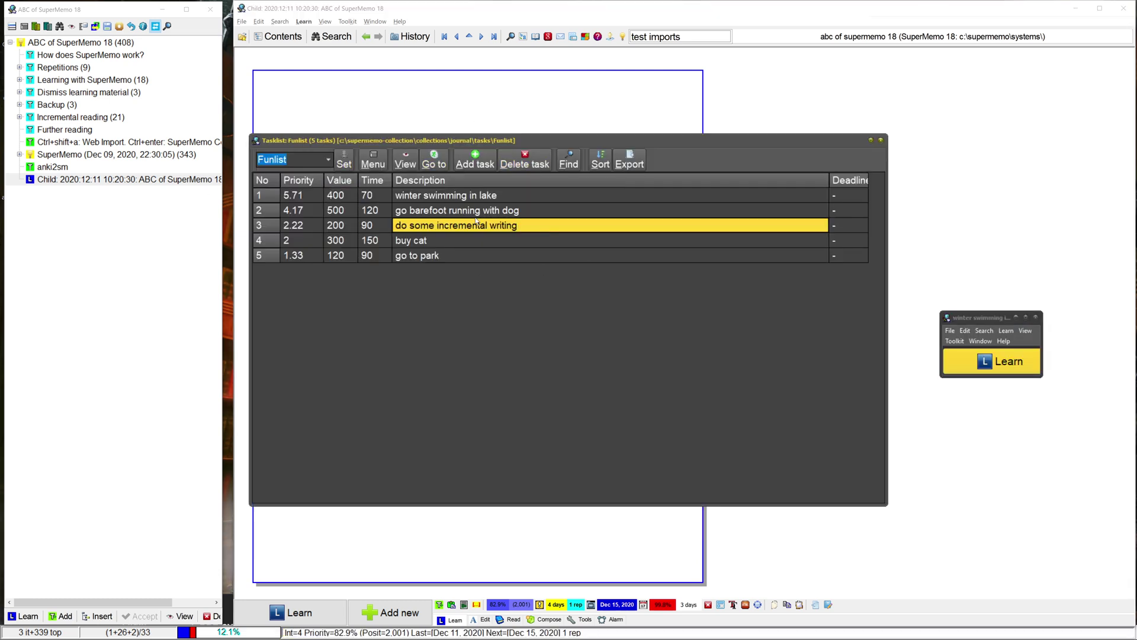
left_click(341, 244)
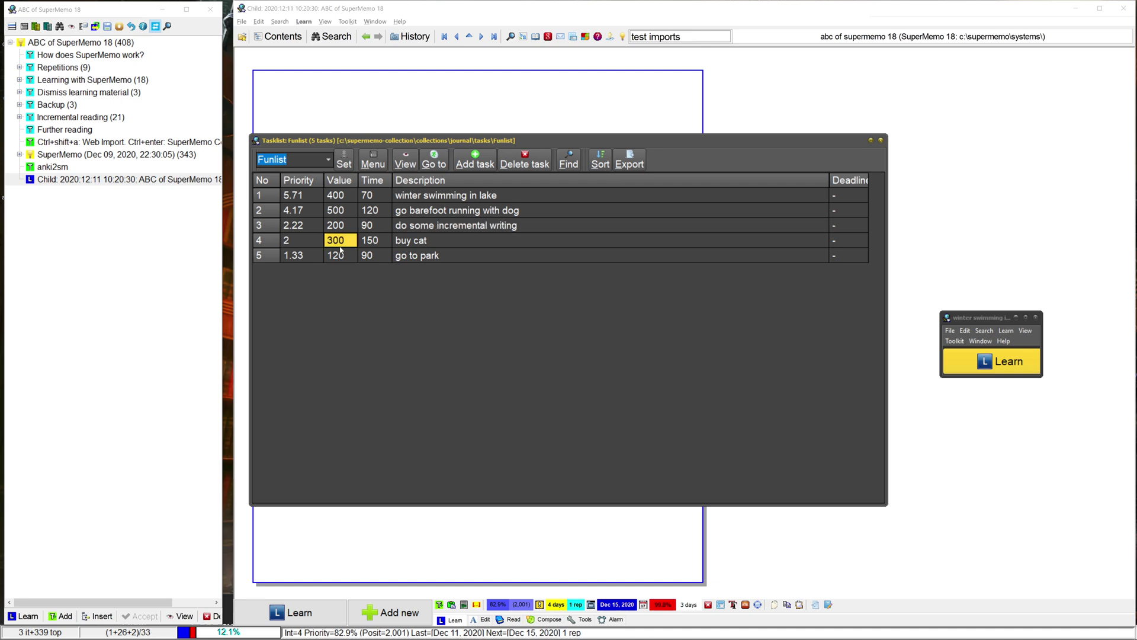
key("Up")
key("Up")
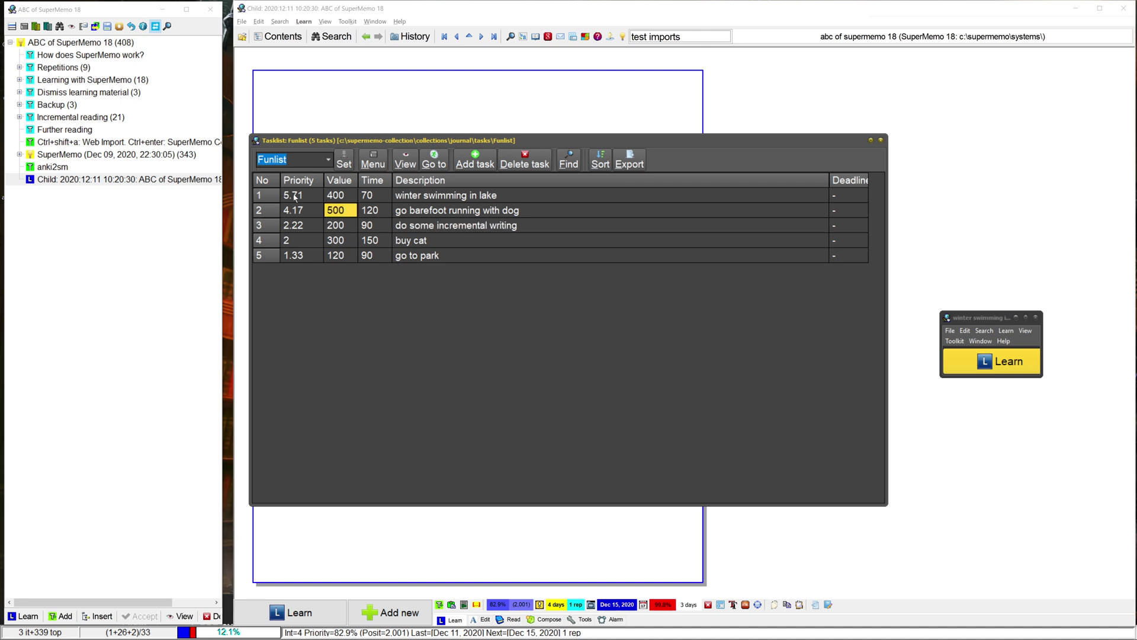
left_click(373, 211)
left_click(306, 211)
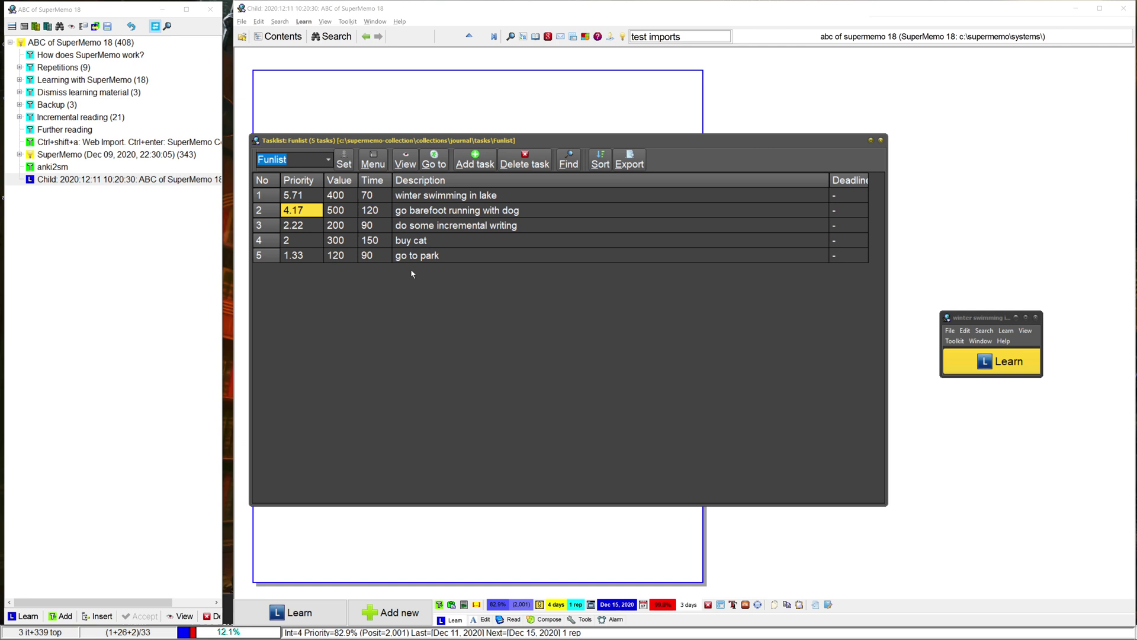
- Create a new tasklist from the Edit menu and name it 'Videos'
left_click(351, 101)
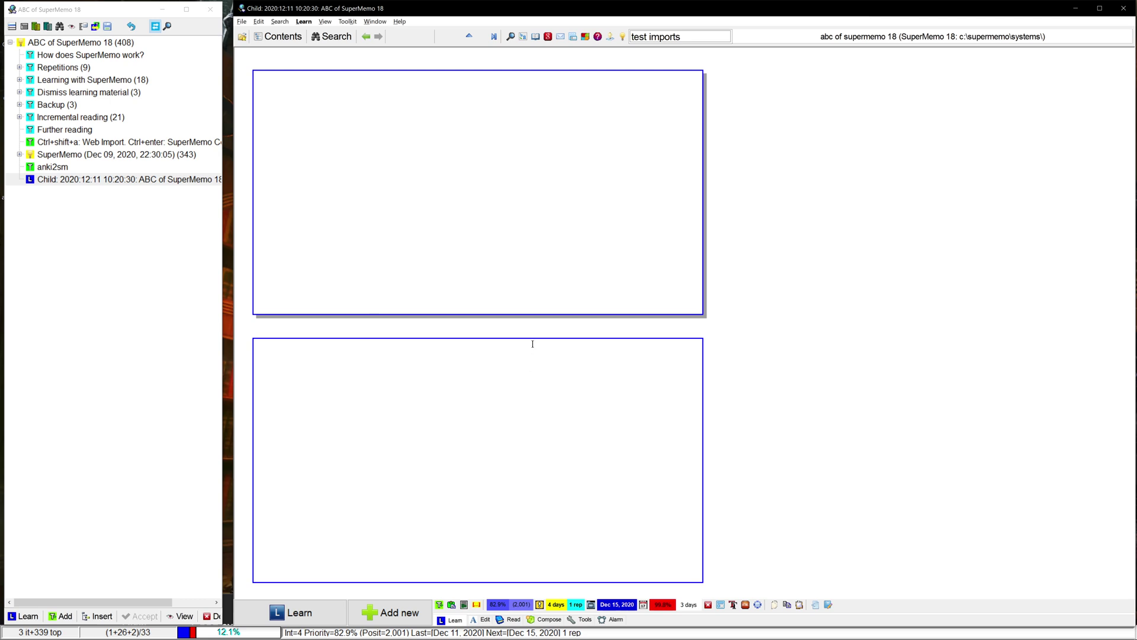
left_click(264, 22)
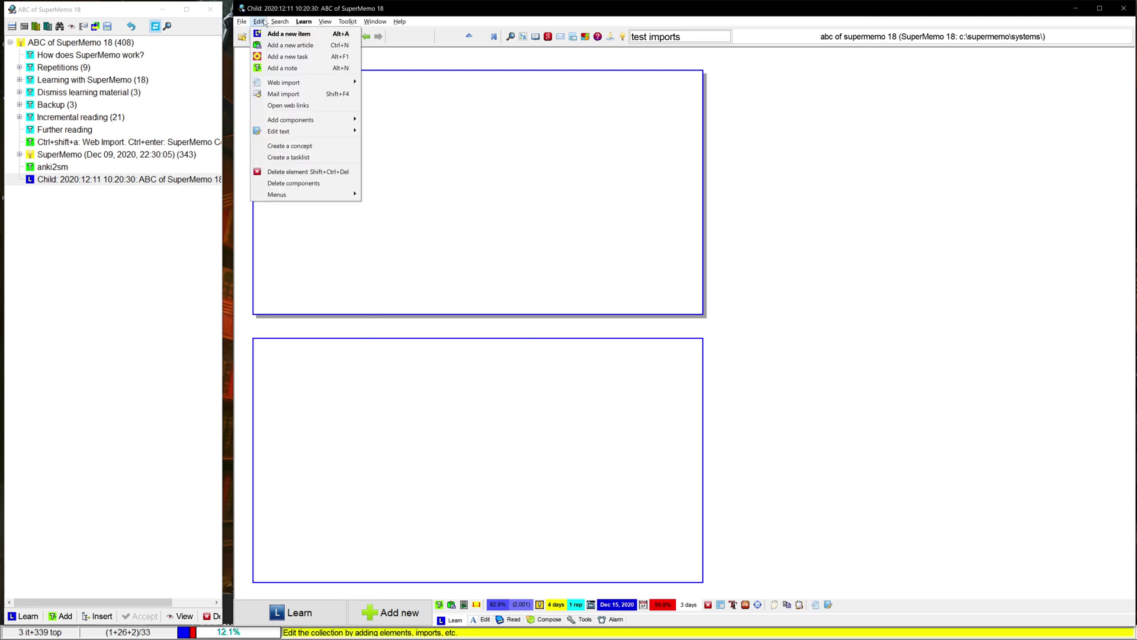
left_click(301, 158)
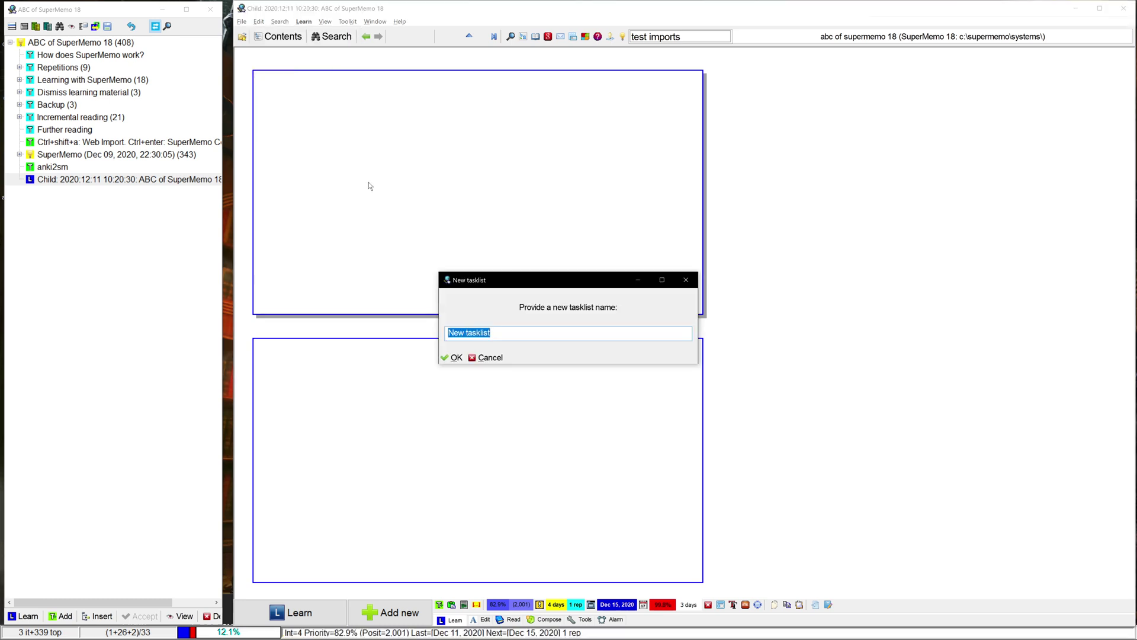
type("Tasks")
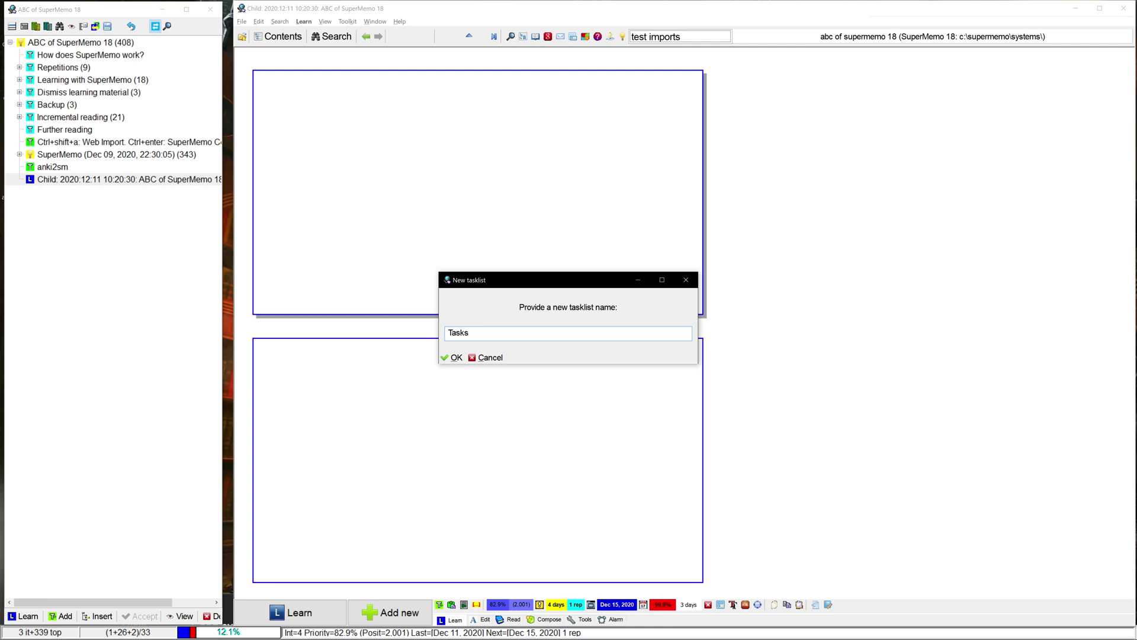
key("ctrl+a")
type("Videos")
key("Return")
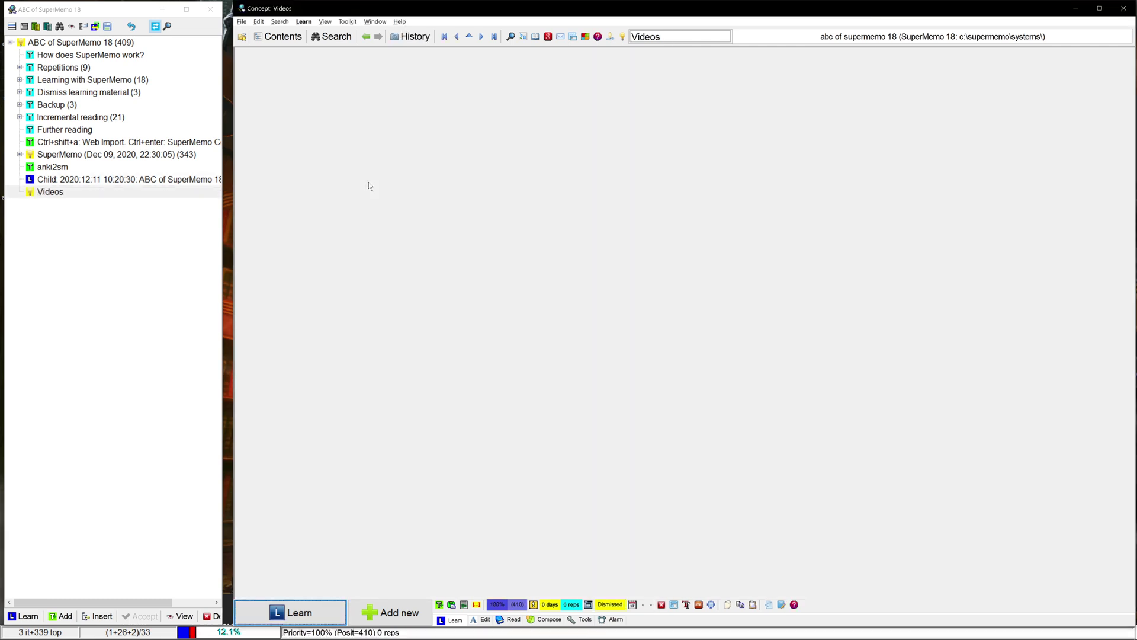
- Show the empty Videos tasklist using Toolkit > Tasklist
left_click(258, 22)
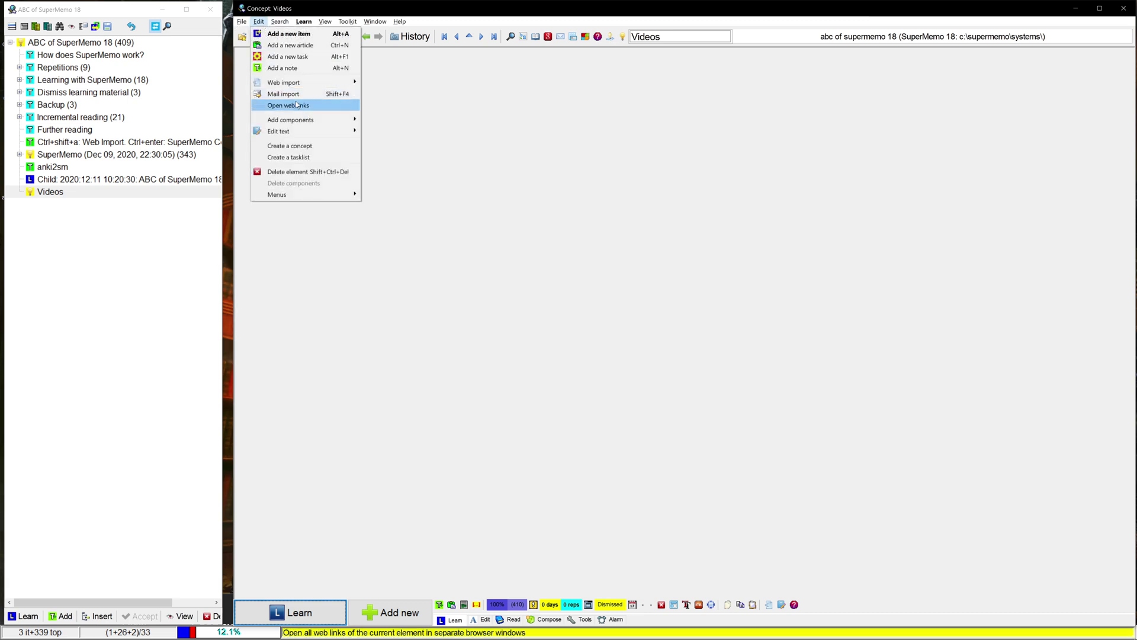
left_click(461, 133)
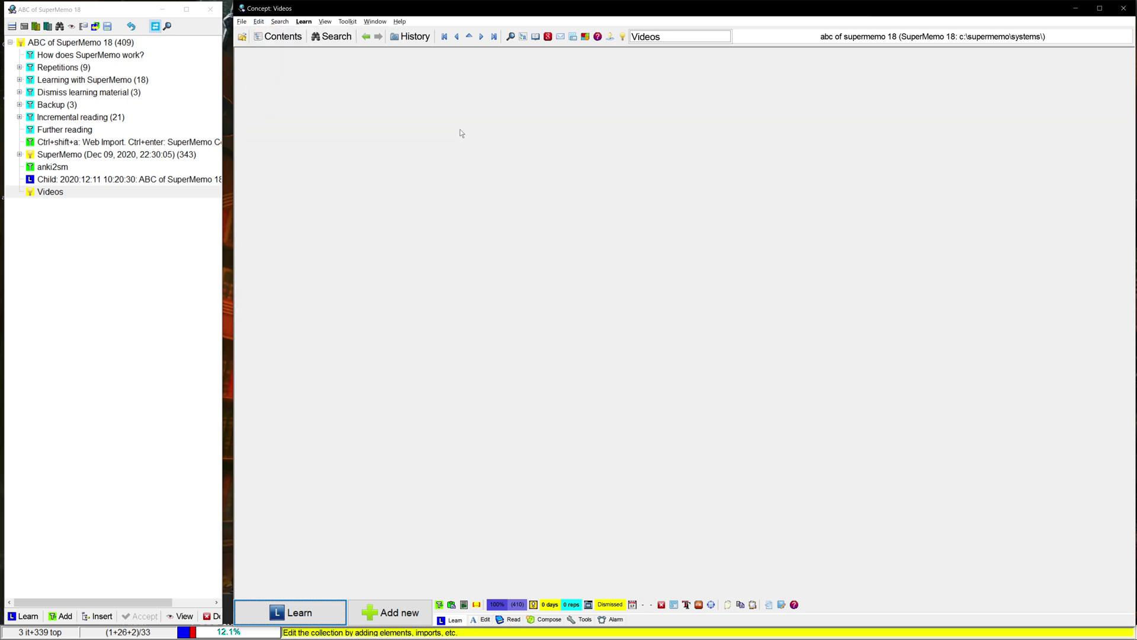
key("F4")
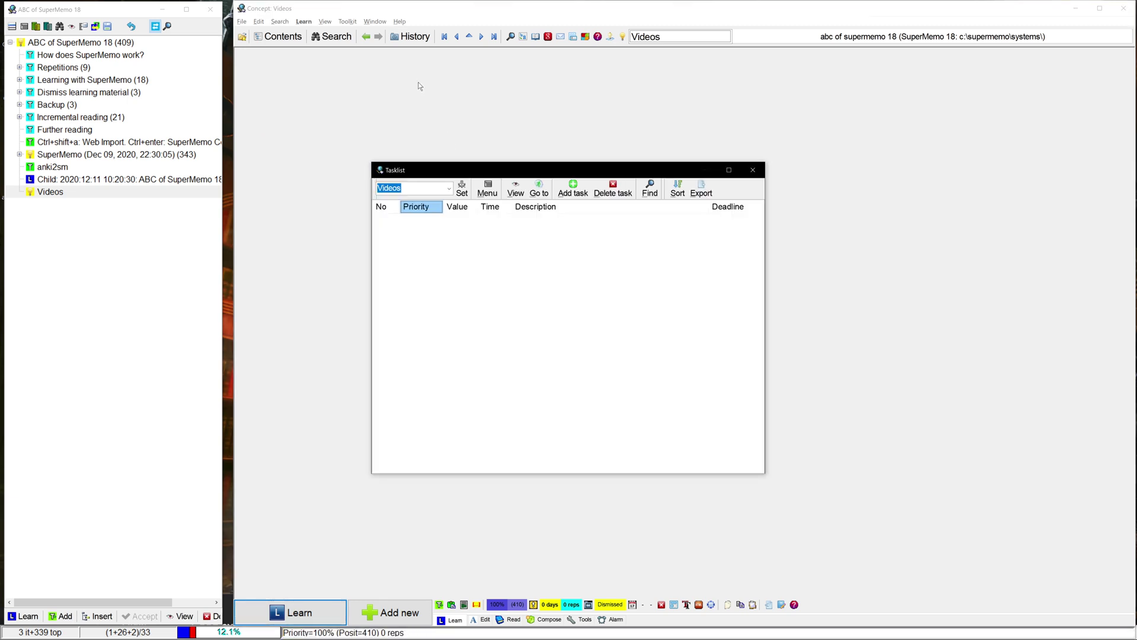
key("Escape")
left_click(354, 24)
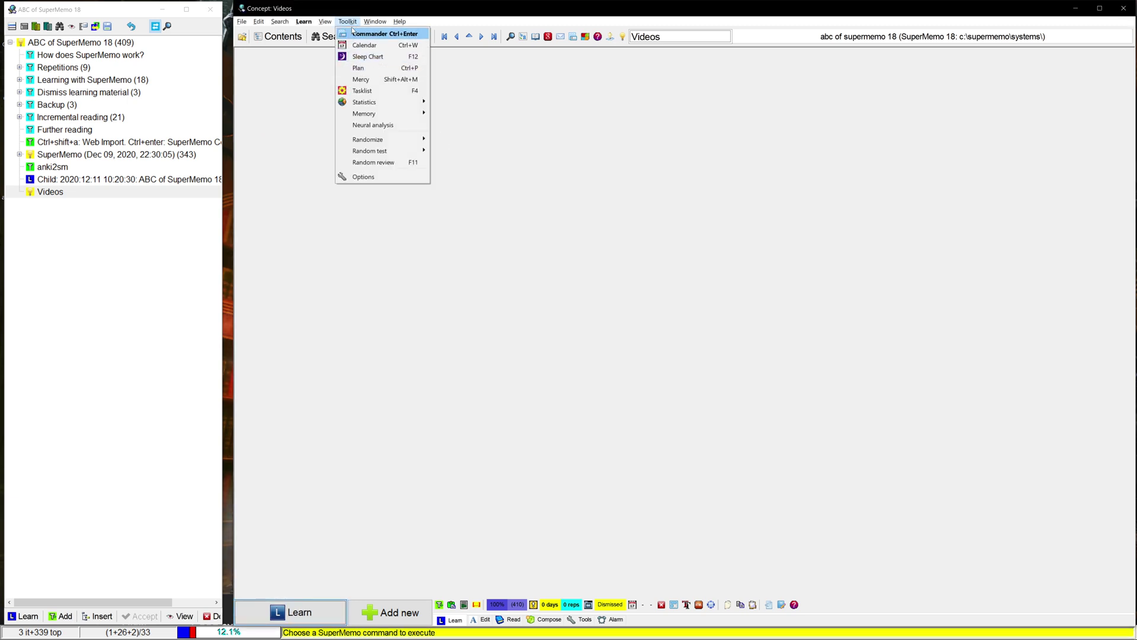
left_click(389, 89)
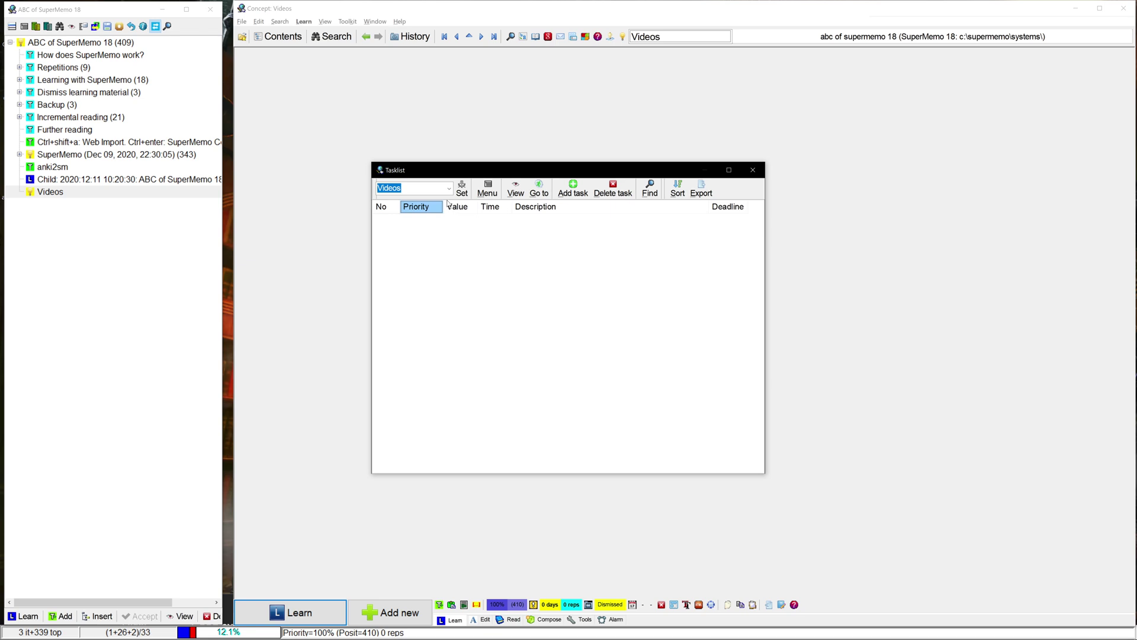
- Start a new task 'incremental writing' and give it a time of 60
left_click(574, 183)
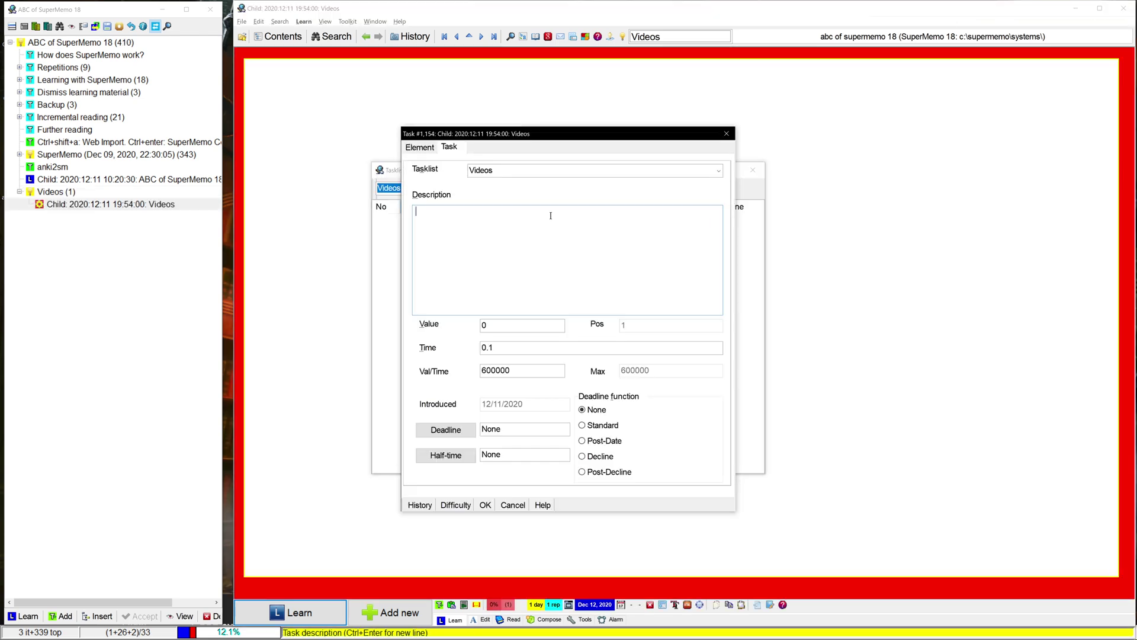
type("increm")
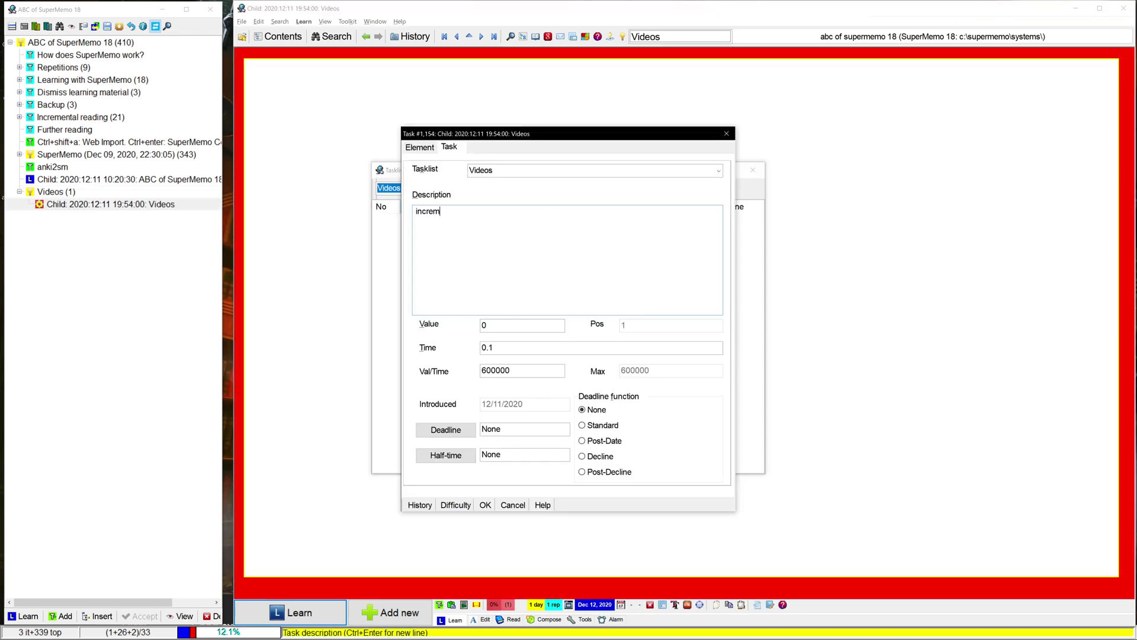
type("ental writing")
key("Tab")
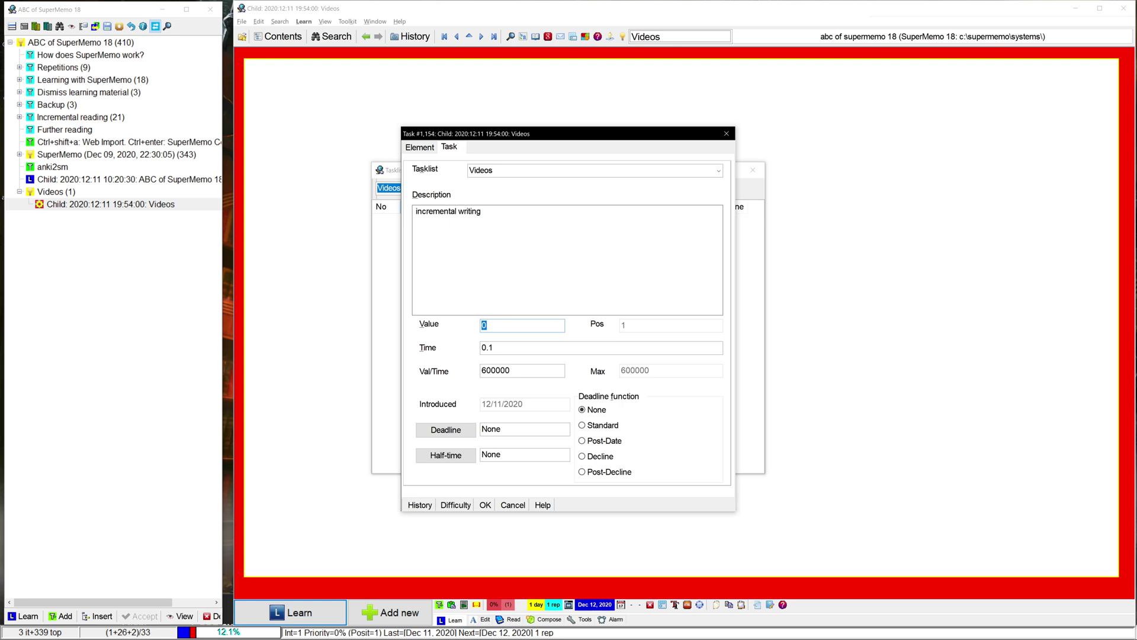
key("Tab")
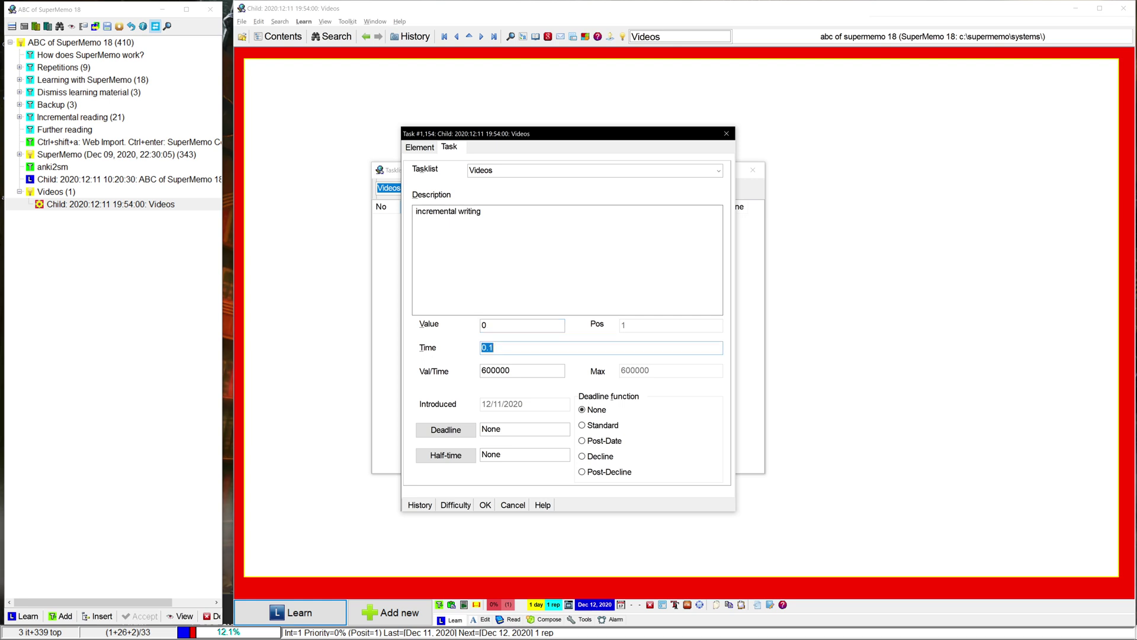
type("45")
key("BackSpace")
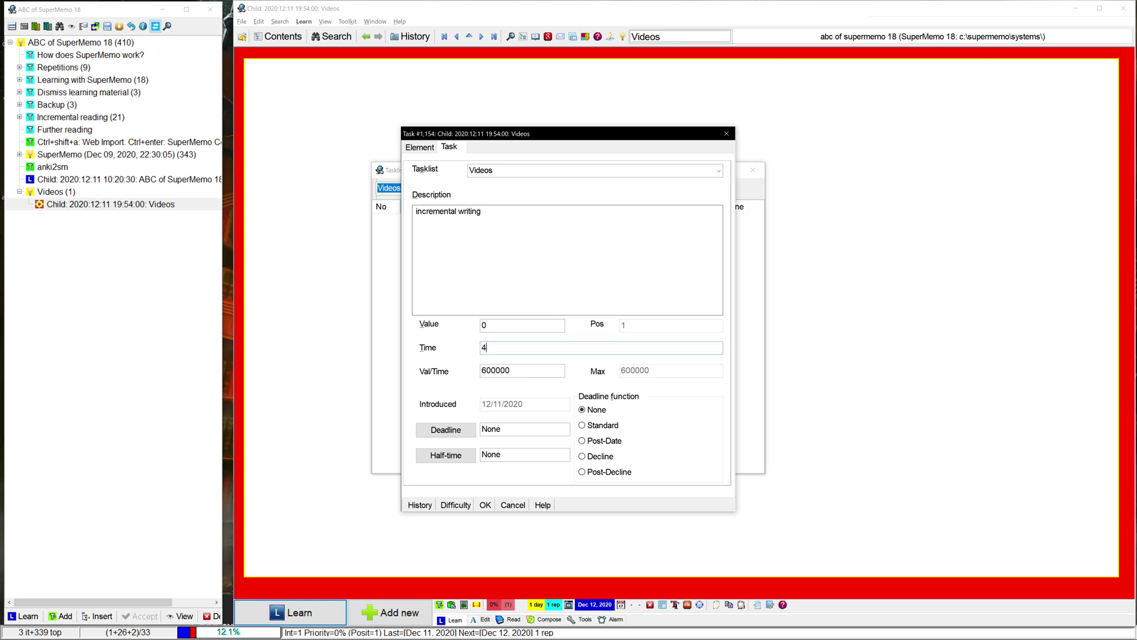
type("5")
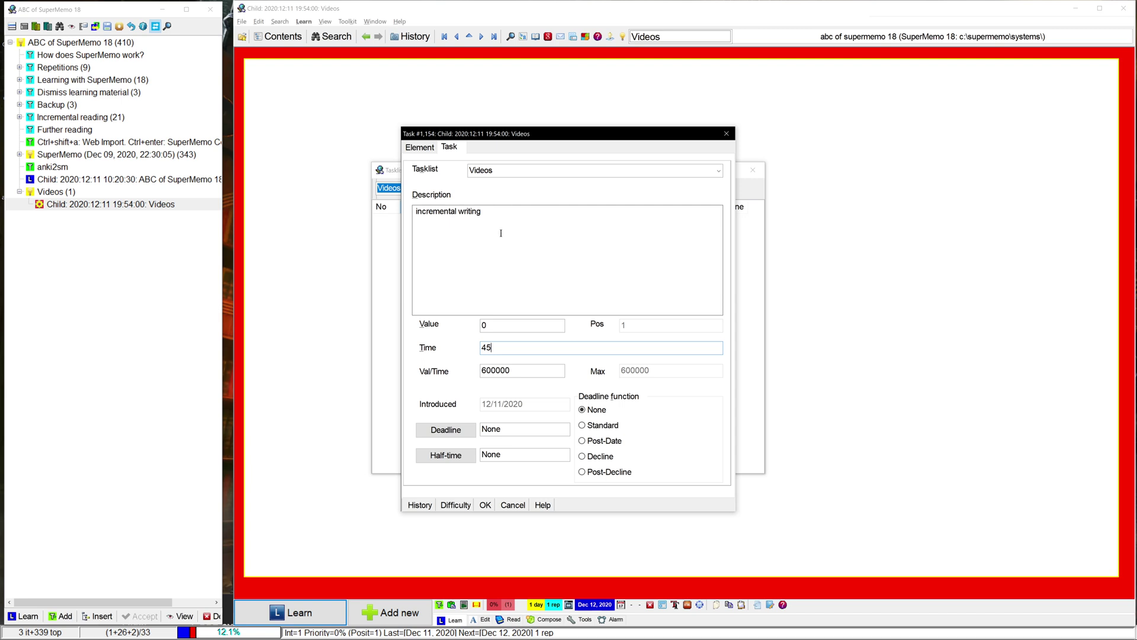
key("BackSpace")
key("BackSpace")
type("60")
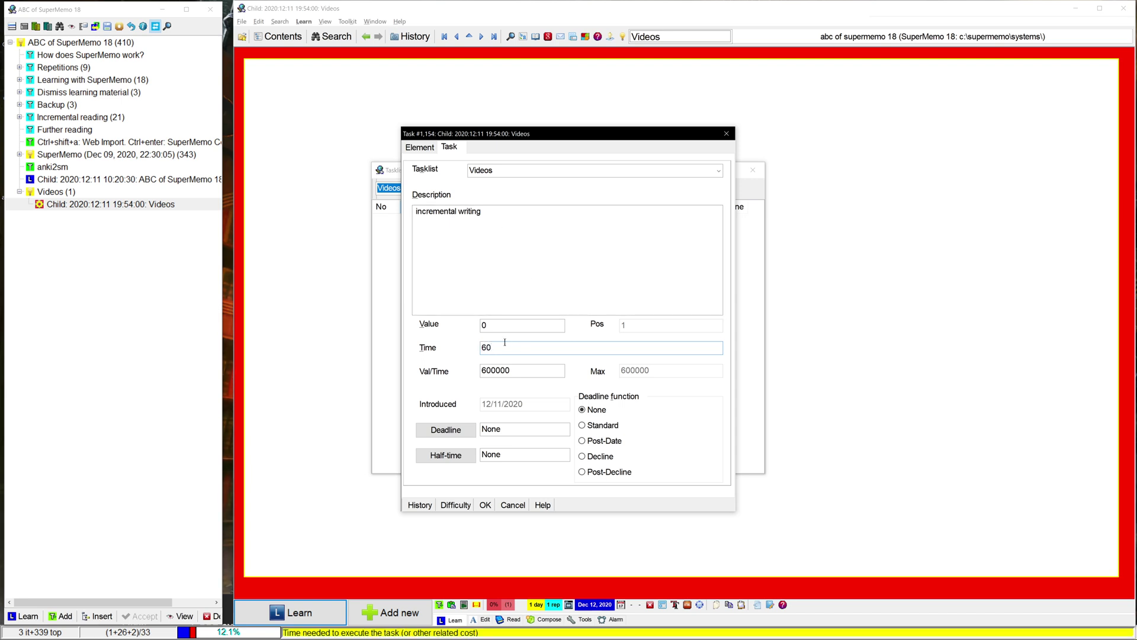
- Set the task's value to 60 and save it to the list
key("shift+Tab")
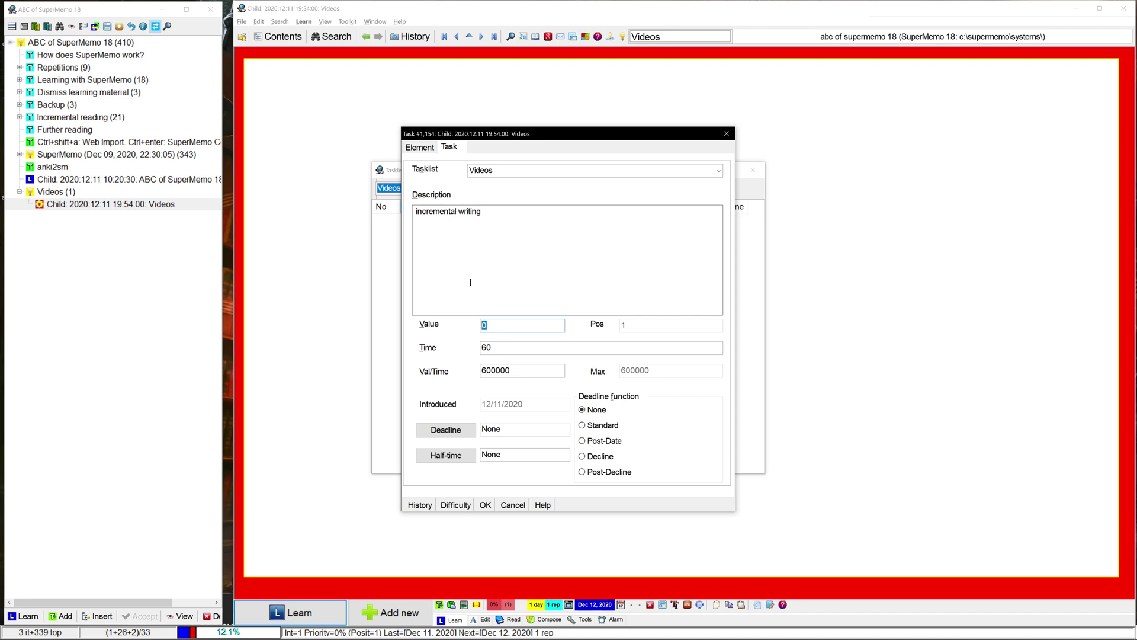
type("50")
key("BackSpace")
key("BackSpace")
type("60")
key("Return")
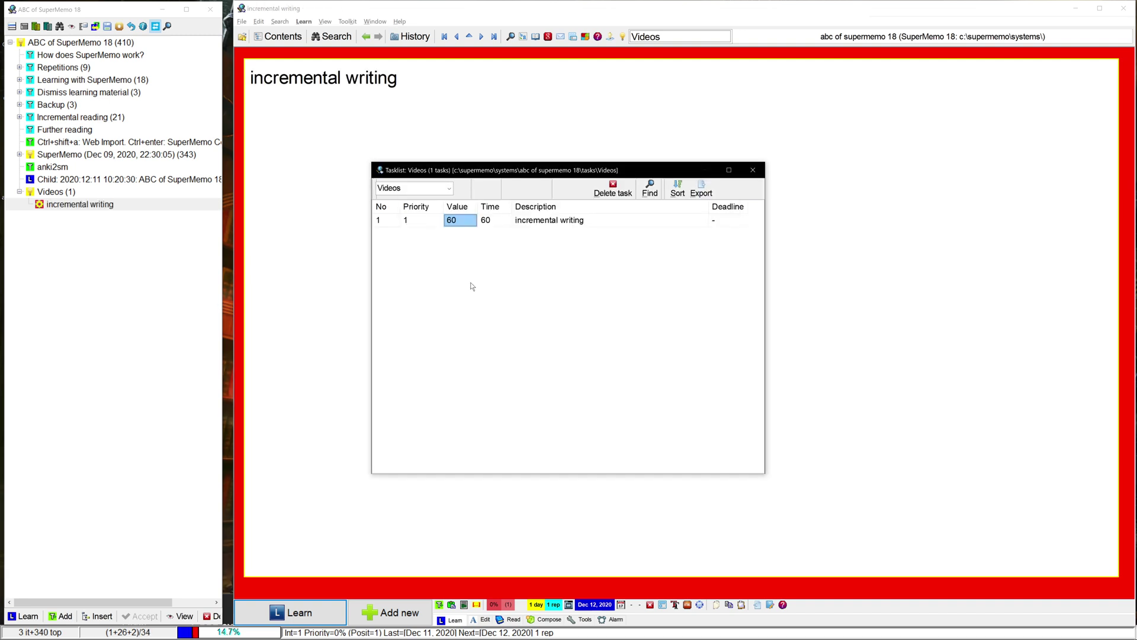
- Add the task 'incremental video' with value 10 and time 40
key("Insert")
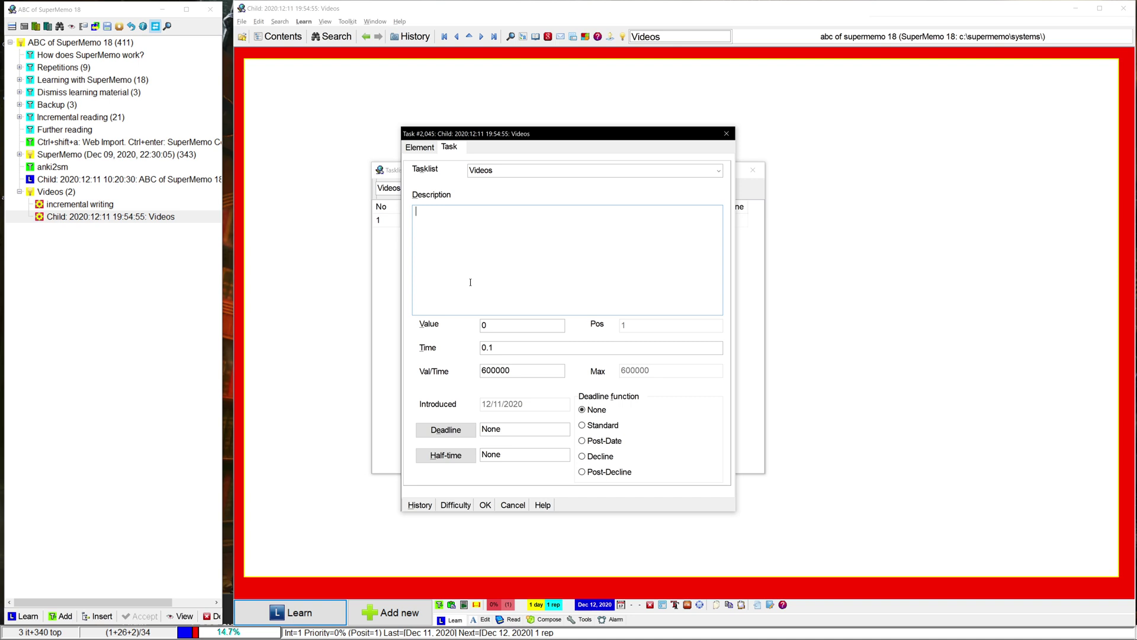
type("incremental")
key("ctrl+a")
type("incremental video")
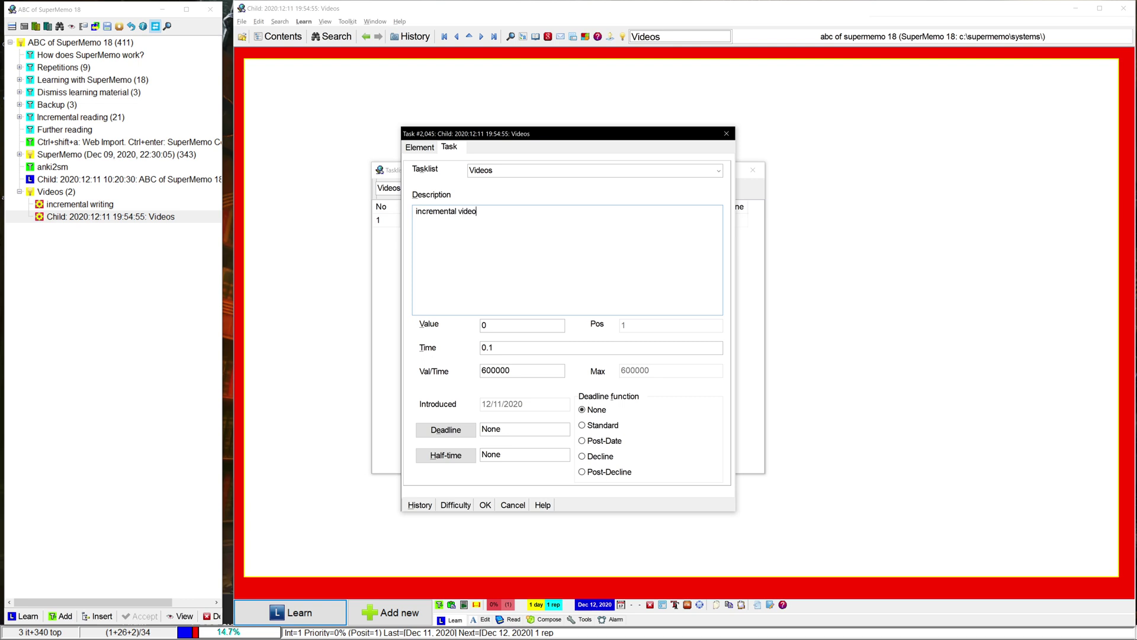
key("Tab")
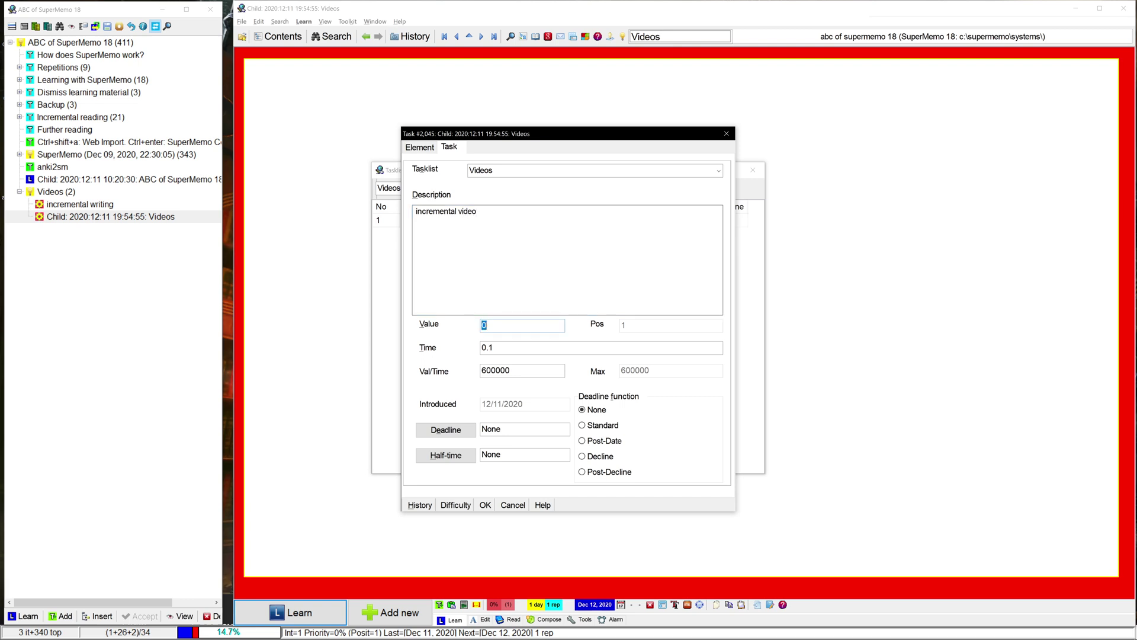
type("1")
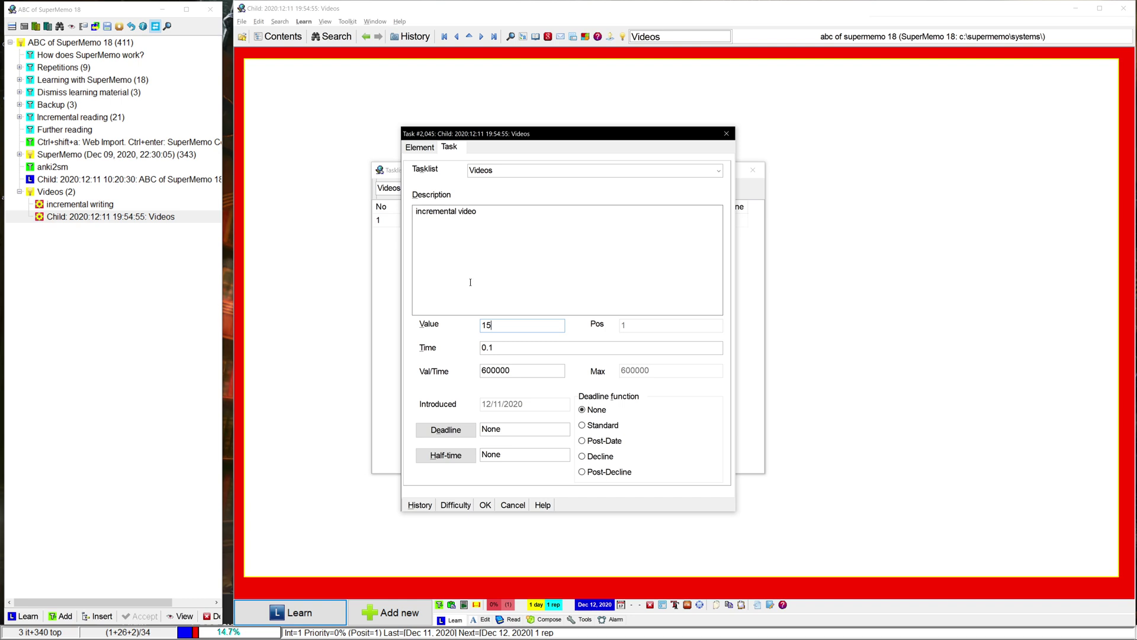
type("0")
key("Tab")
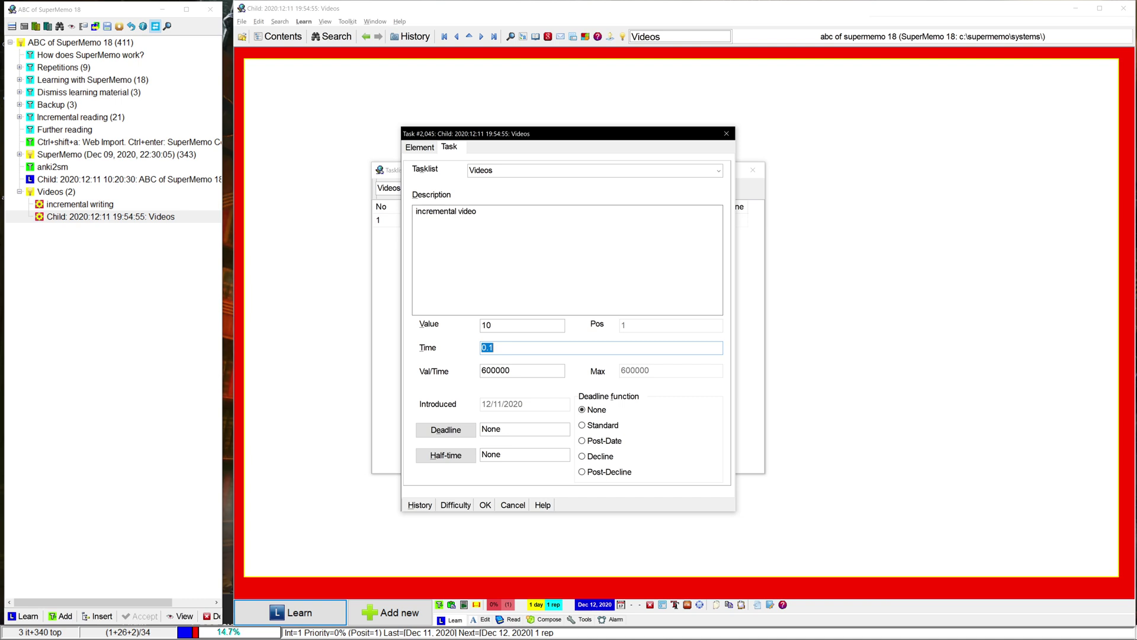
type("450")
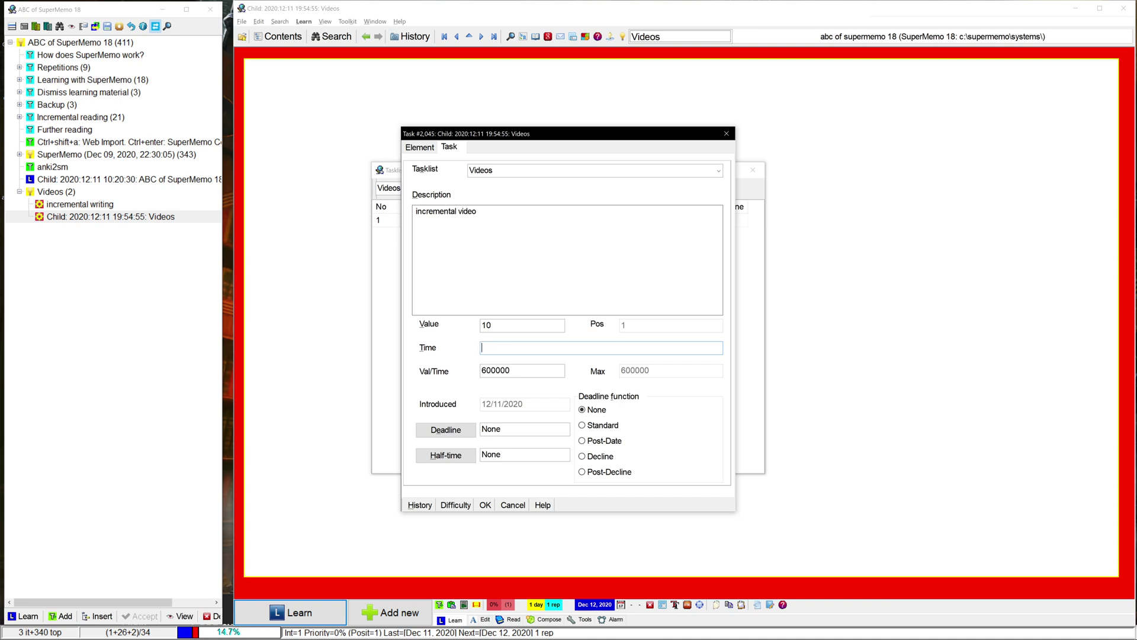
key("BackSpace")
key("BackSpace")
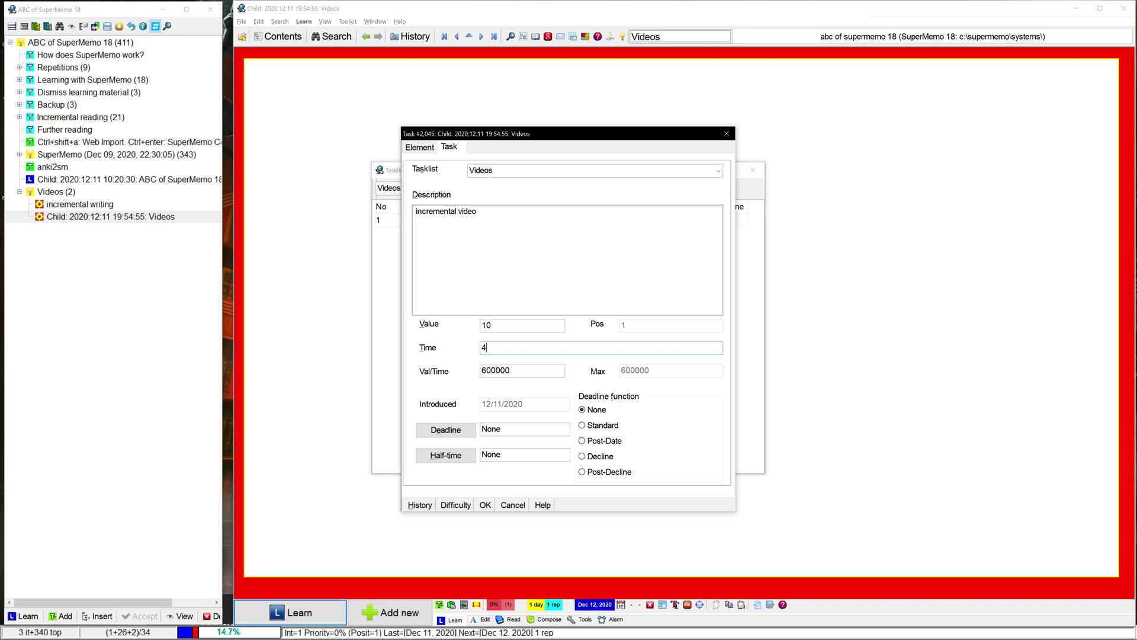
type("0")
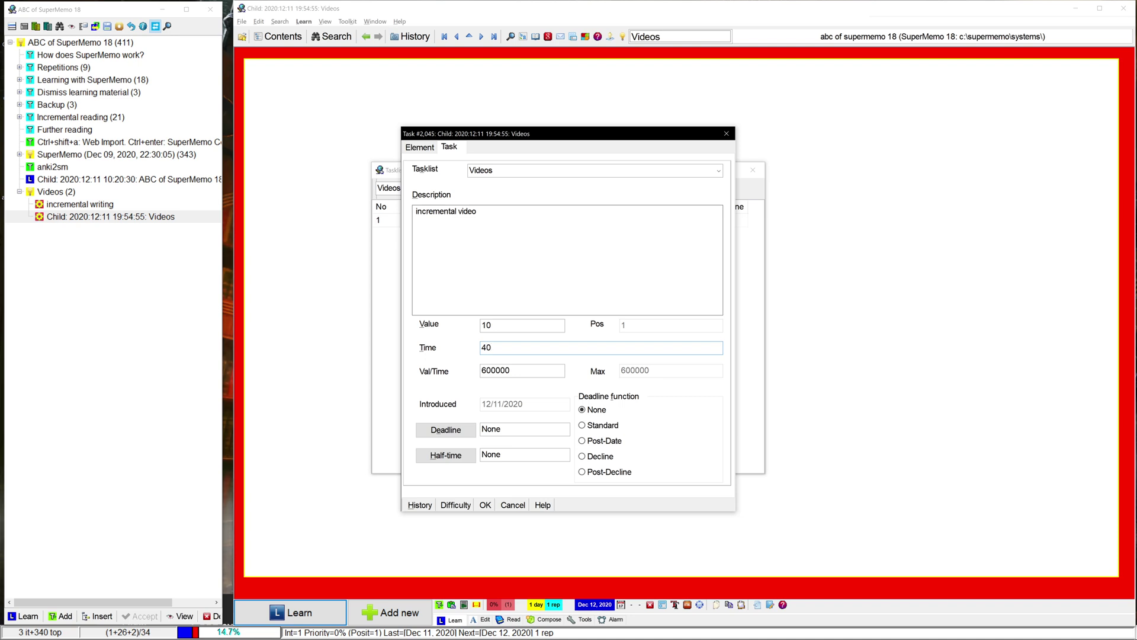
key("Return")
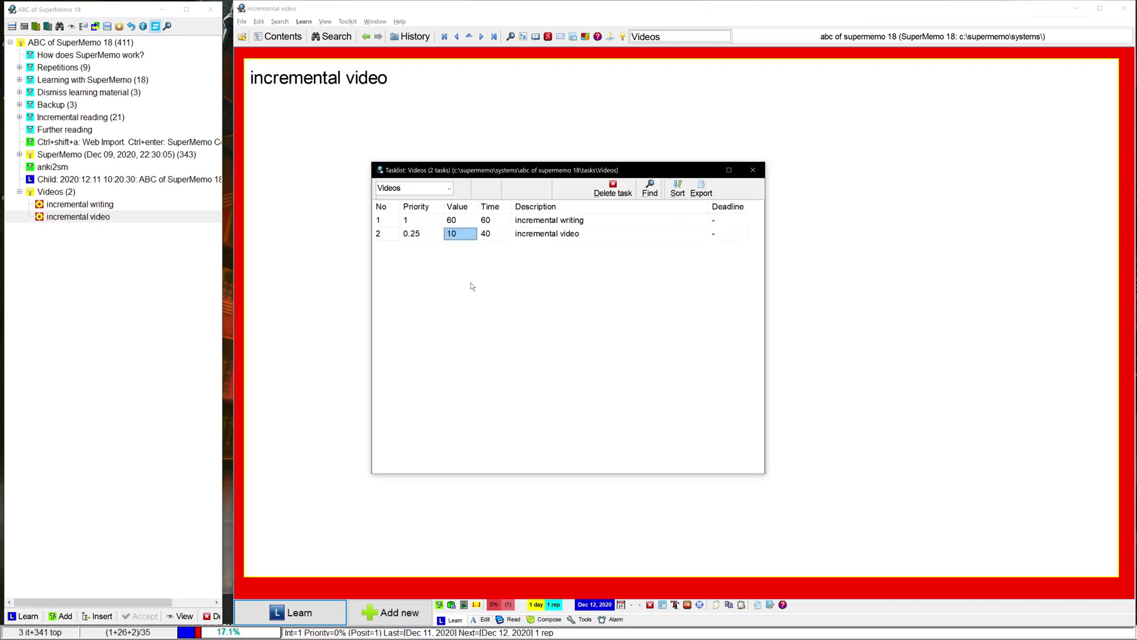
- Add the task 'ctrl+o' with value 5 and time 15
key("Insert")
type("cltr")
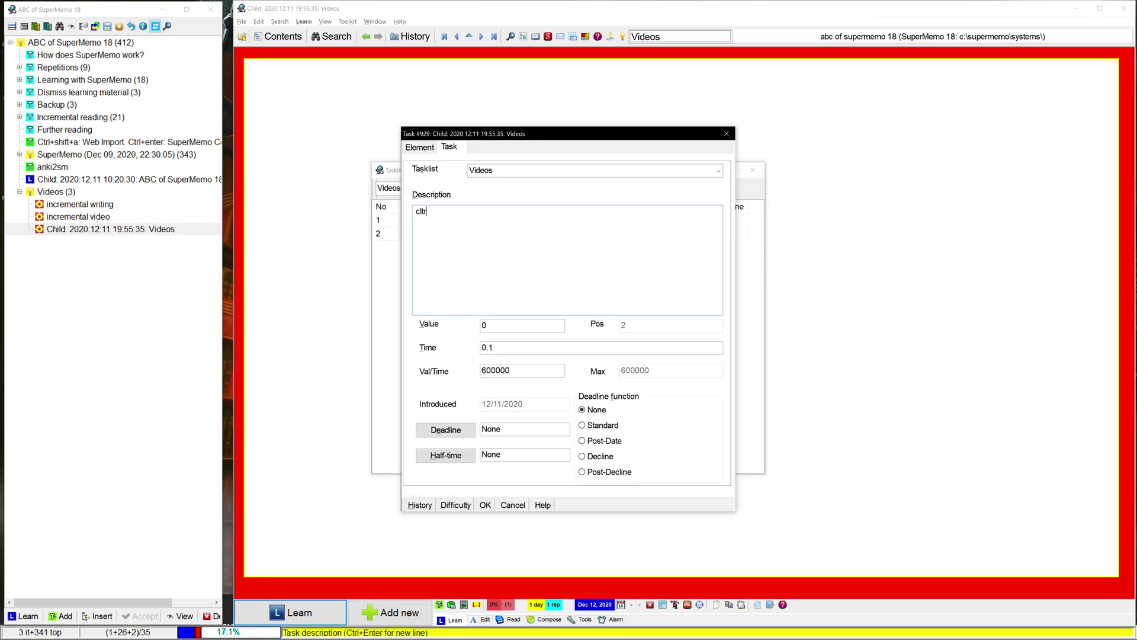
key("BackSpace")
key("BackSpace")
key("BackSpace")
type("trl+o")
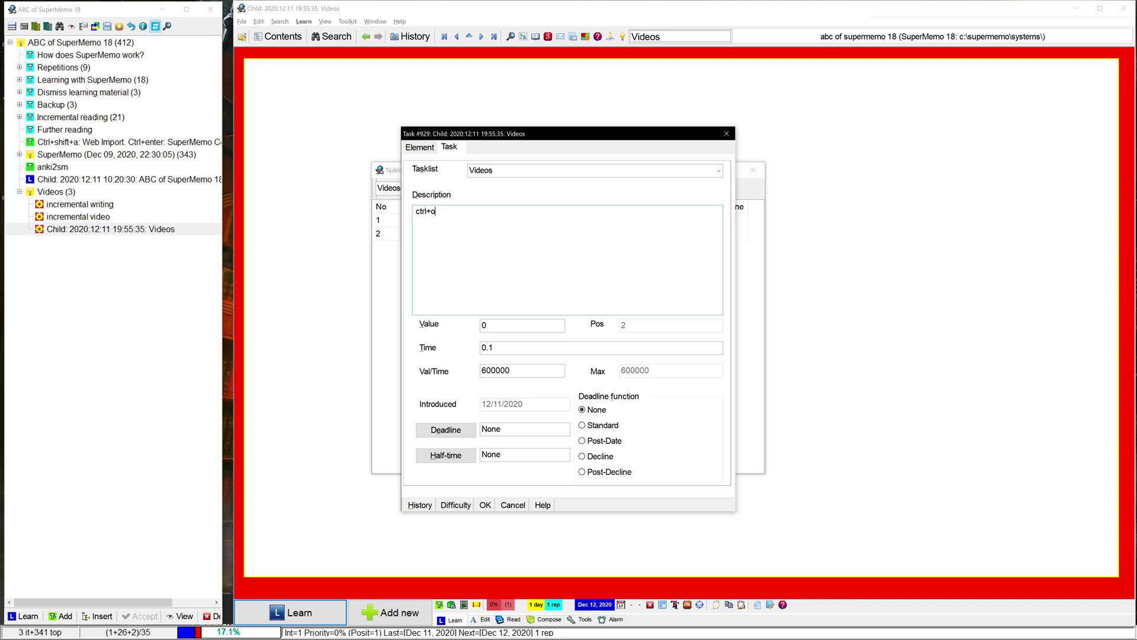
key("Tab")
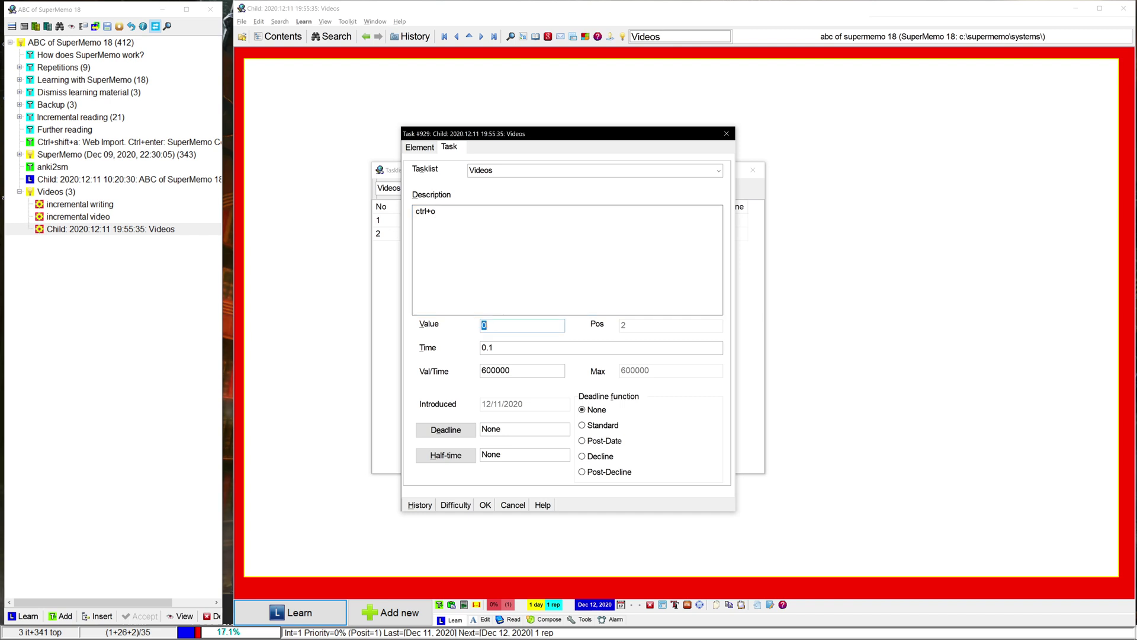
type("5")
key("Tab")
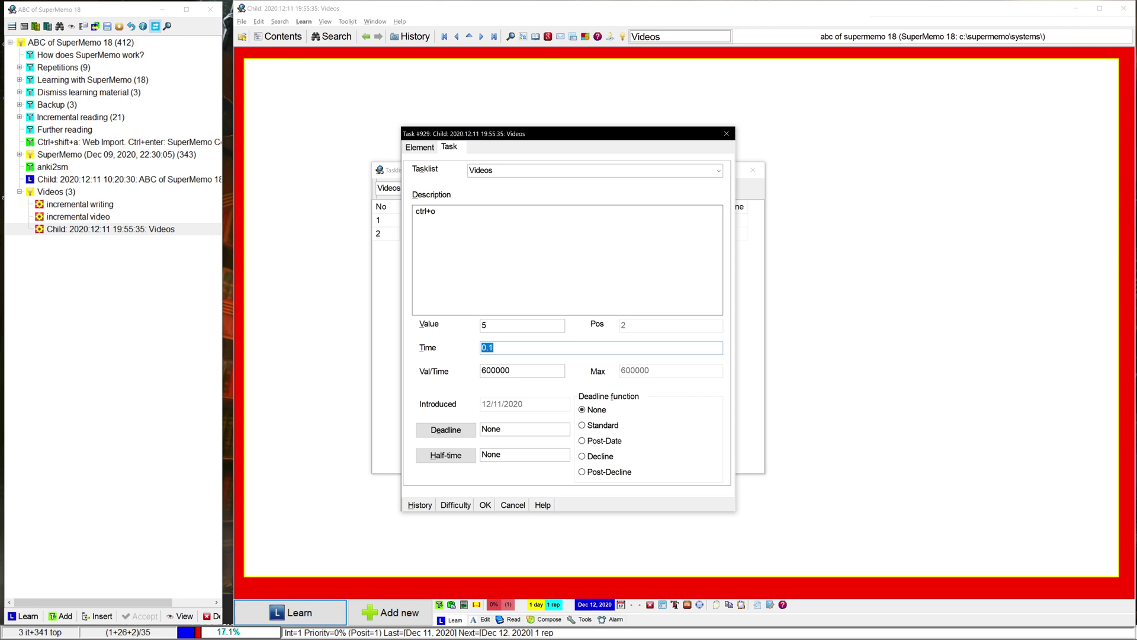
type("15")
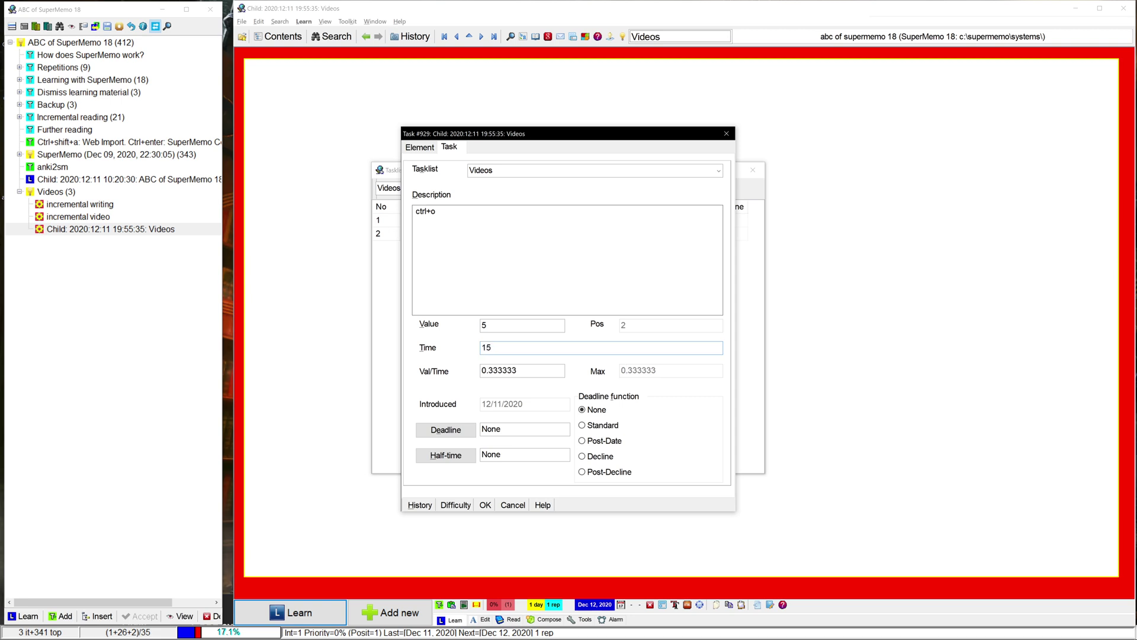
key("Return")
- Add the task 'sma shortcuts' with value 5 and time 20
key("Insert")
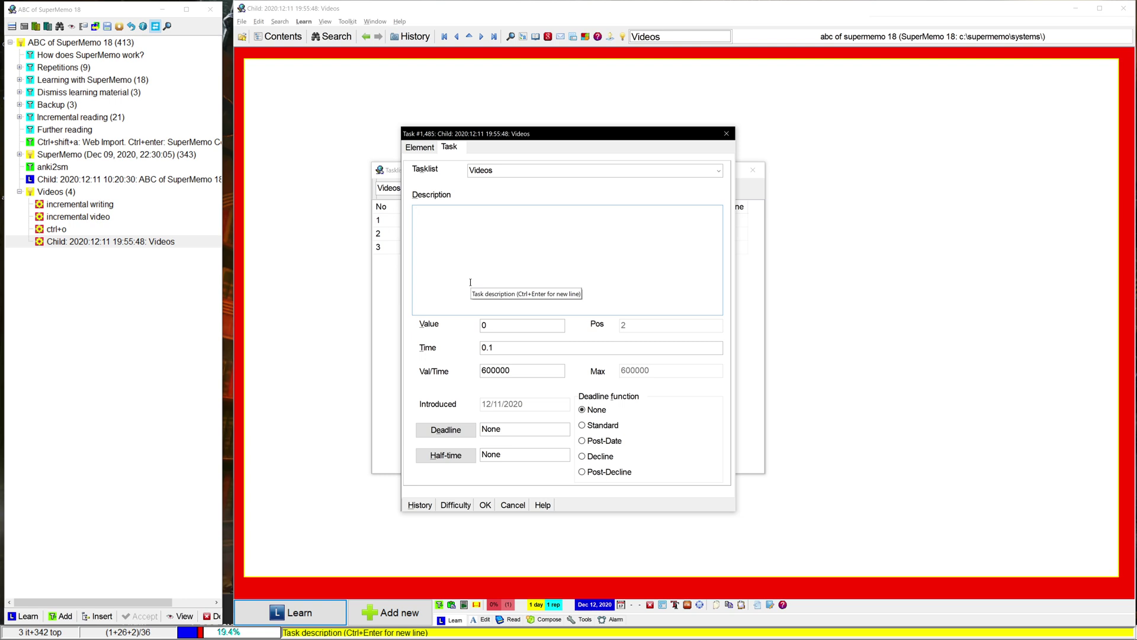
type("s")
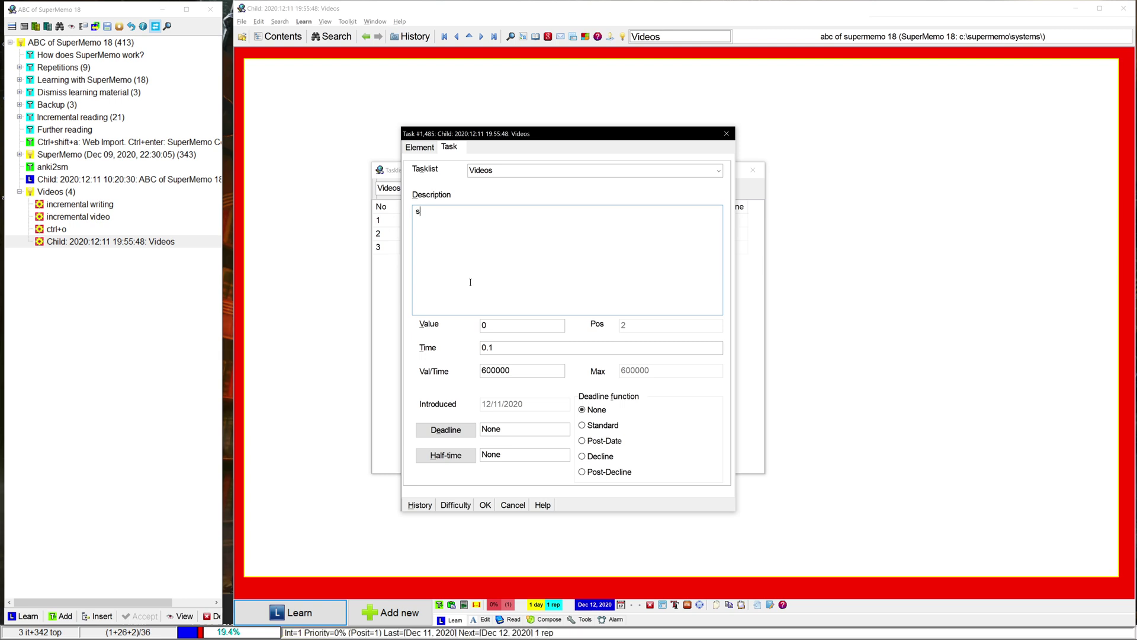
type("ma shortcuts")
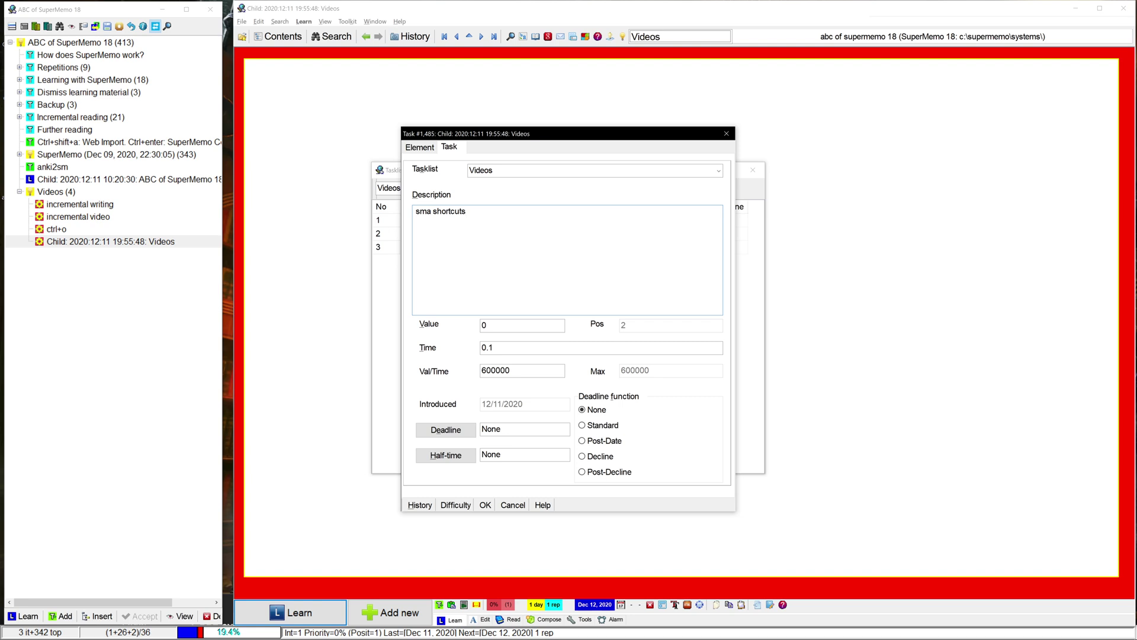
key("Tab")
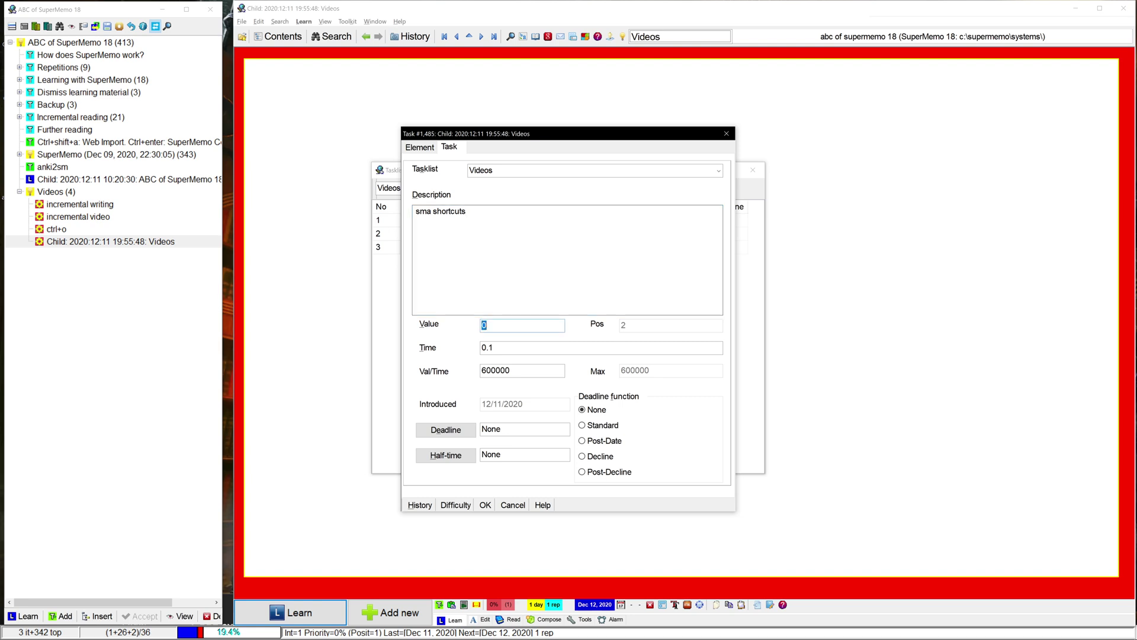
type("5")
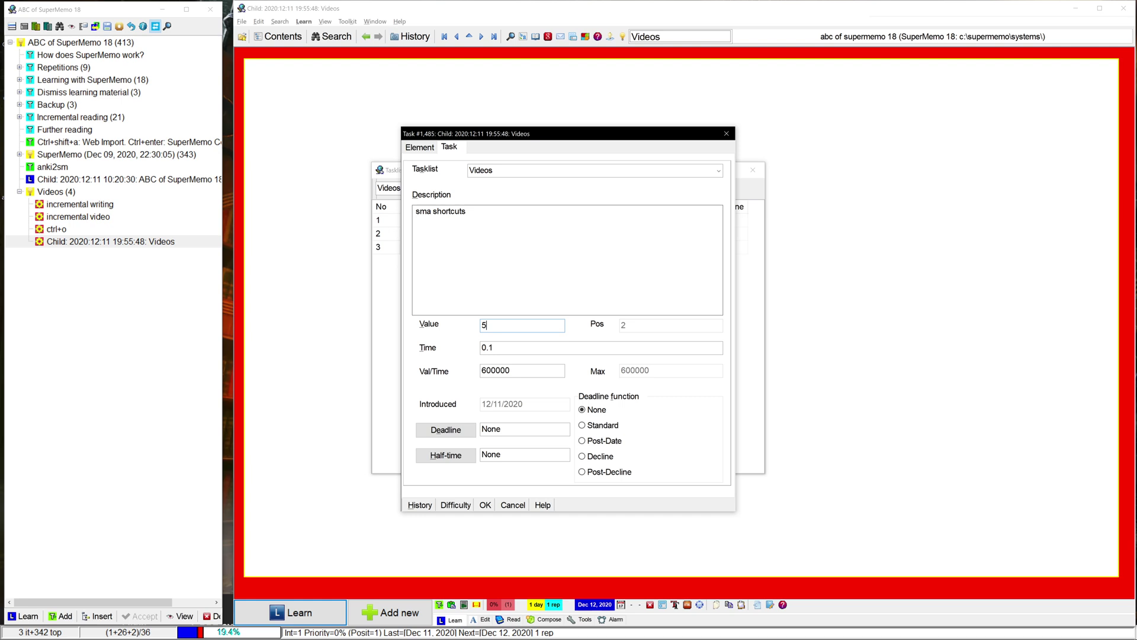
key("Tab")
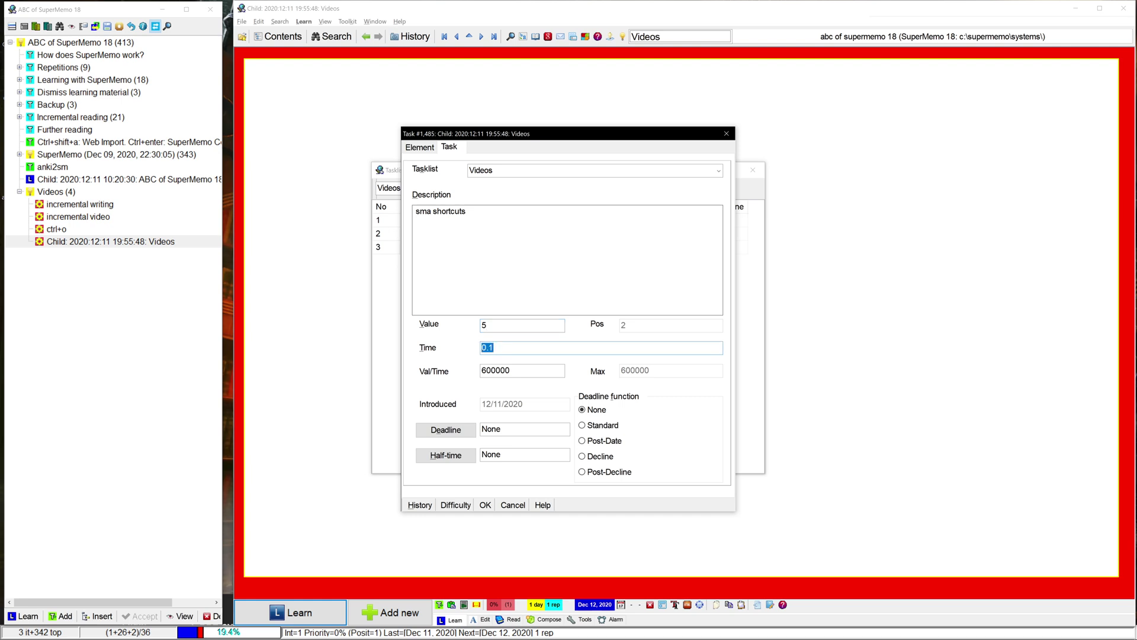
type("20")
key("Return")
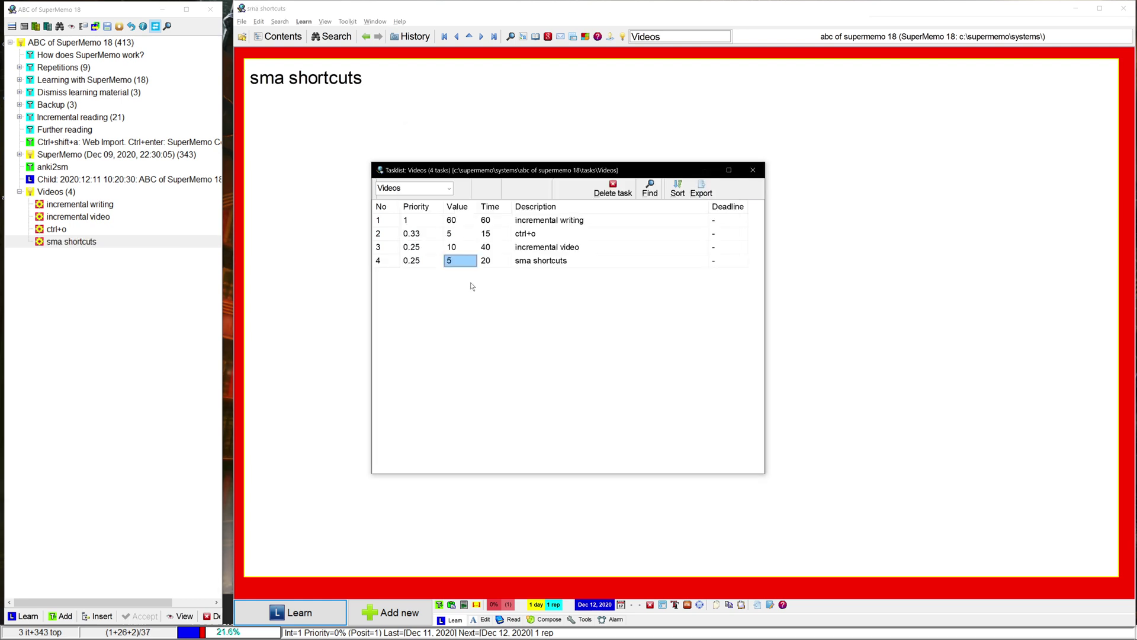
- Add the task 'how to use themes' with value 5 and time 10
key("Insert")
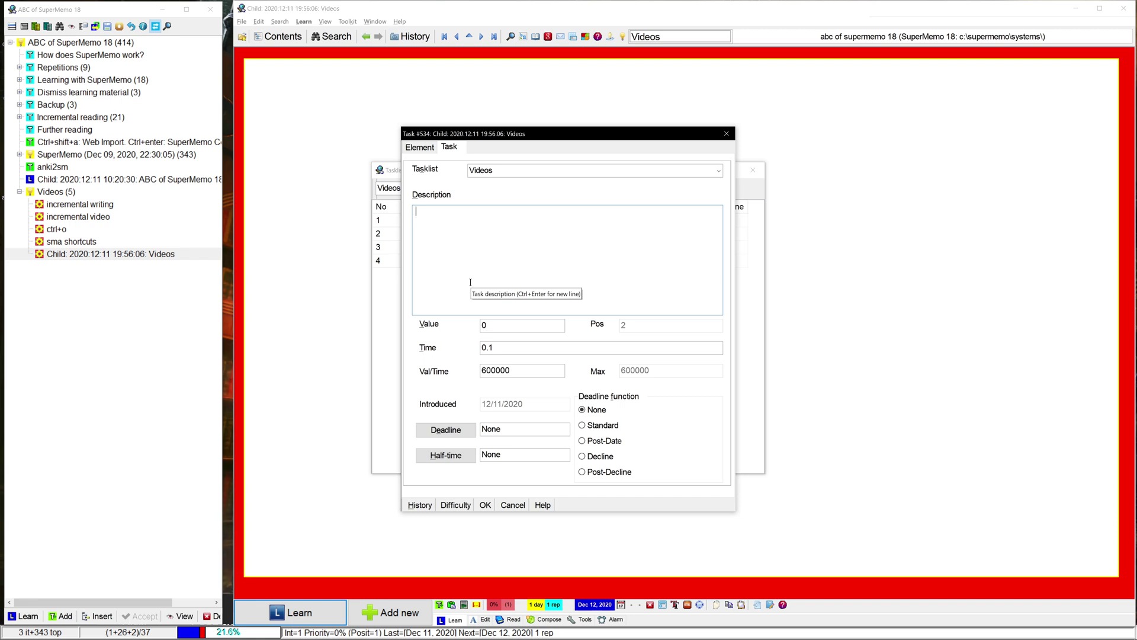
type("thethese")
key("ctrl+a")
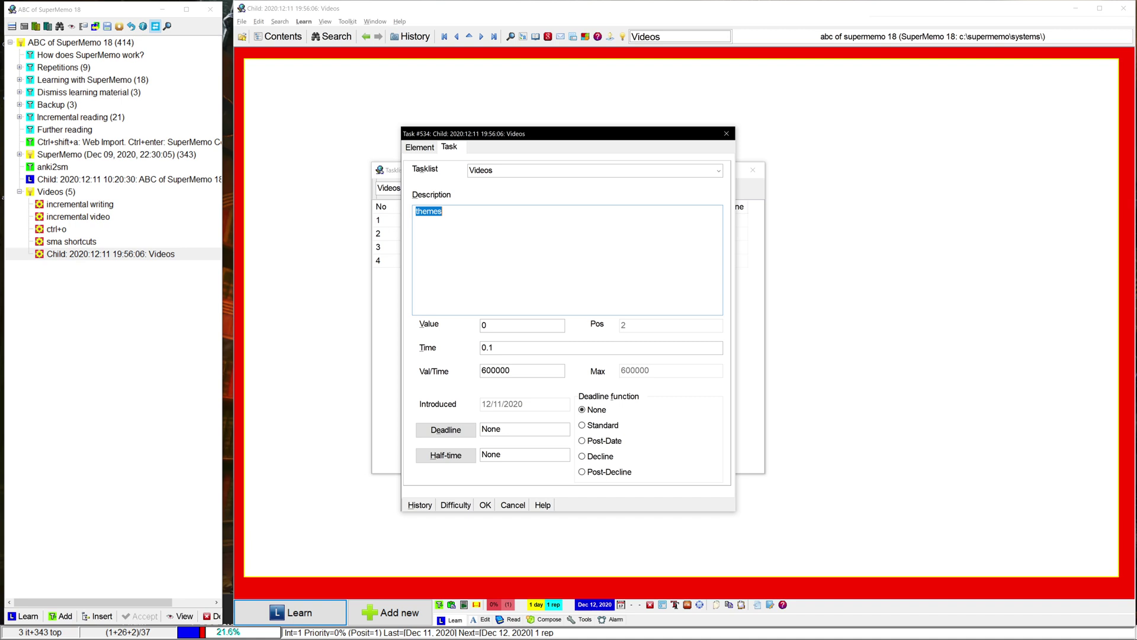
type("how to use themes")
key("Tab")
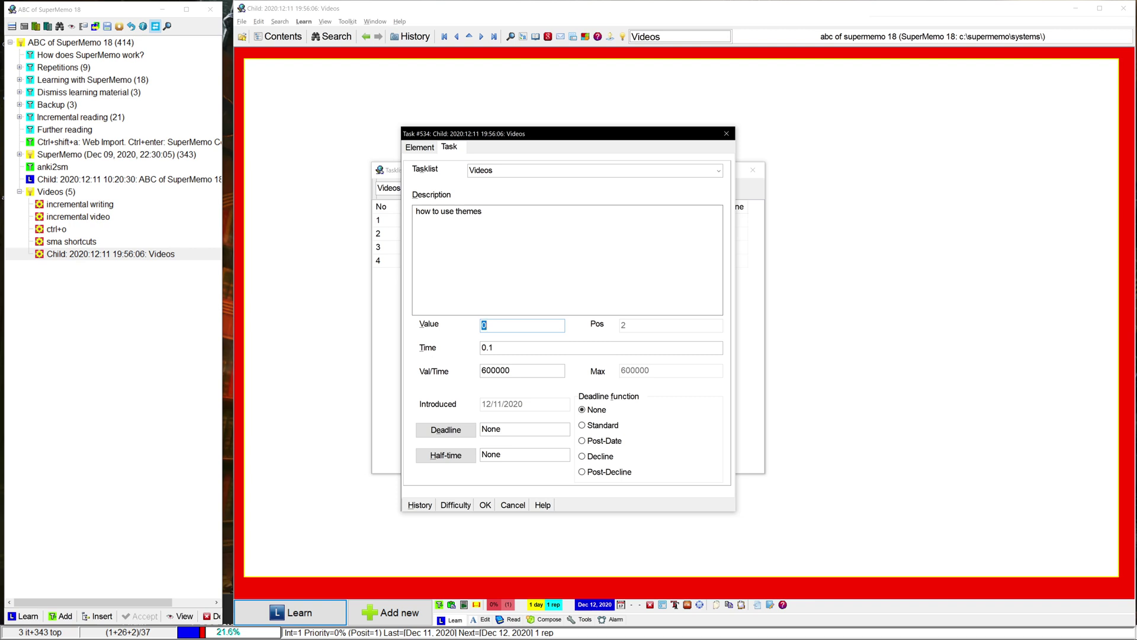
type("5")
key("Tab")
type("10")
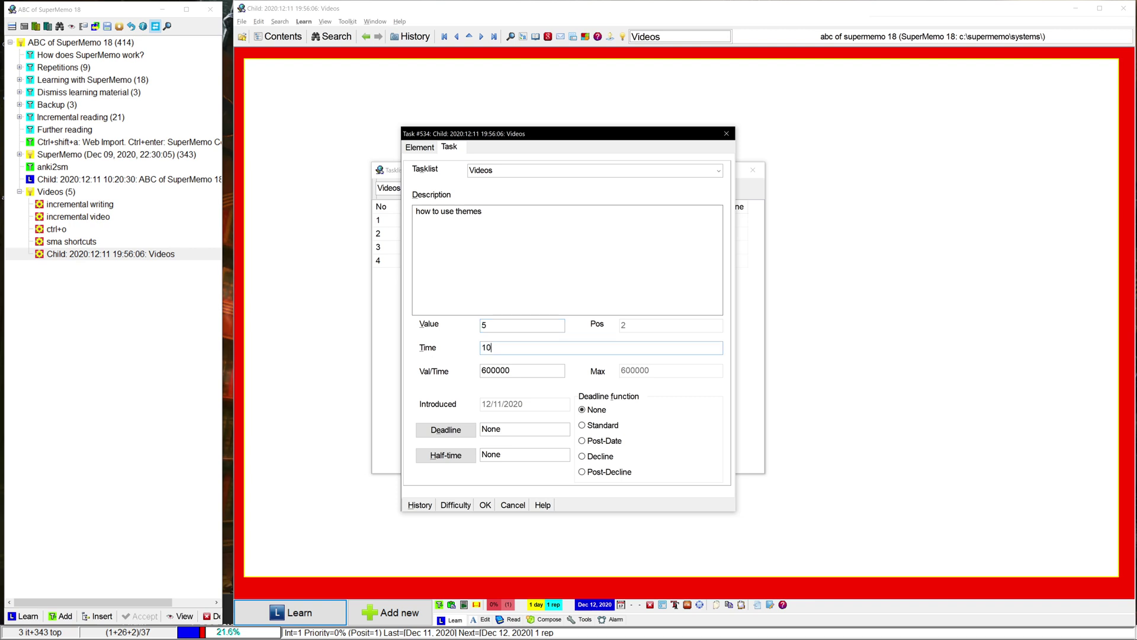
key("Return")
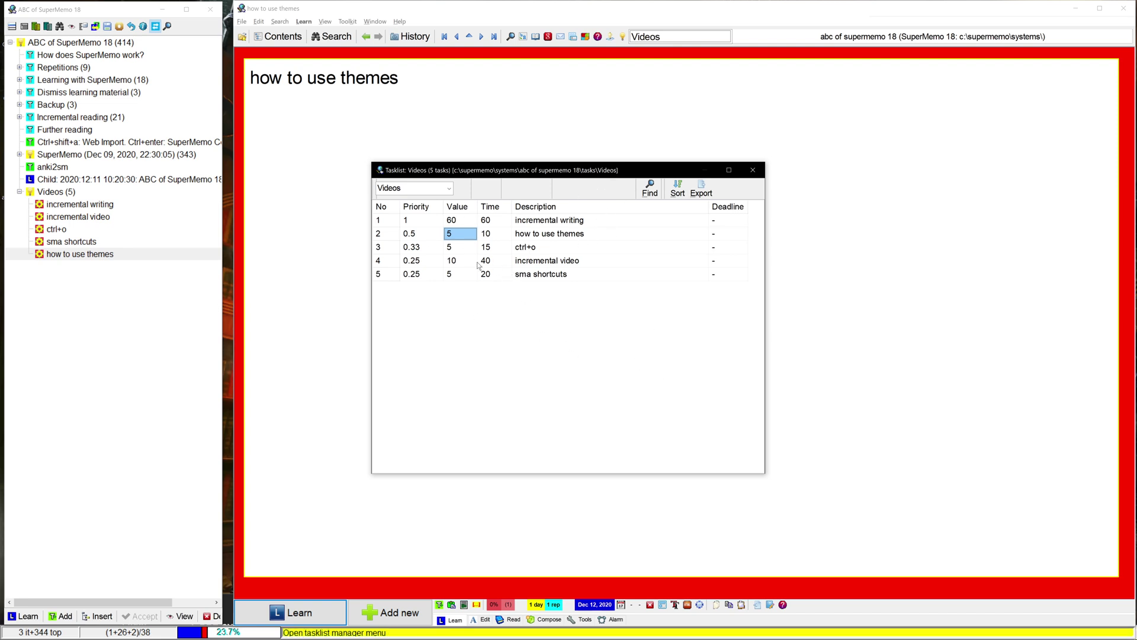
- Open the incremental writing task's element, then start and cancel an empty new task
left_click(568, 224)
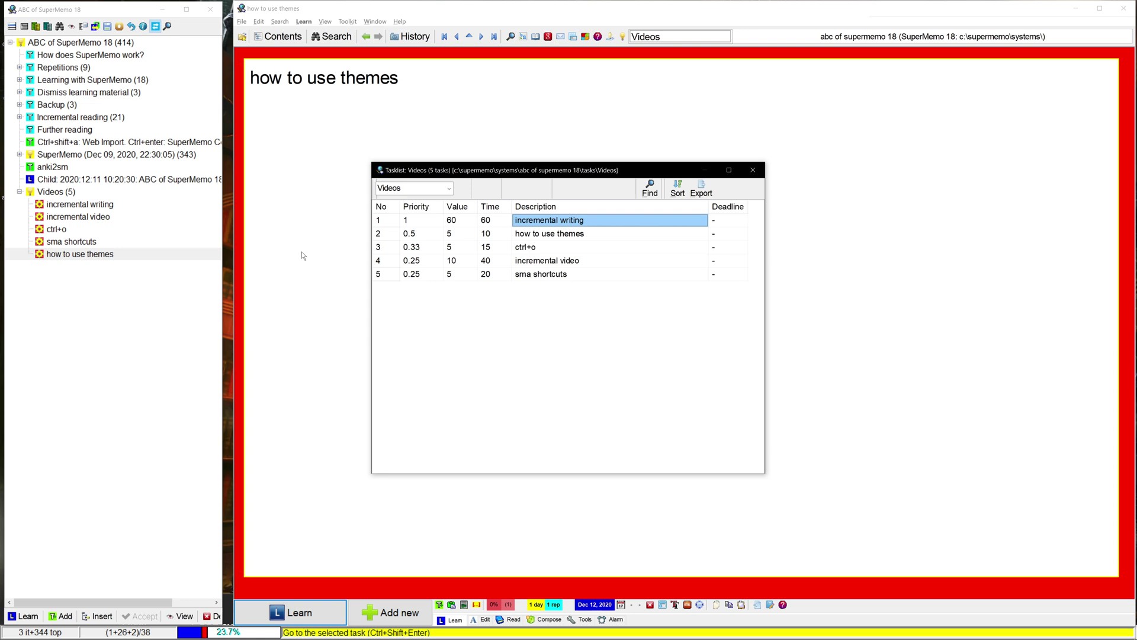
left_click(526, 188)
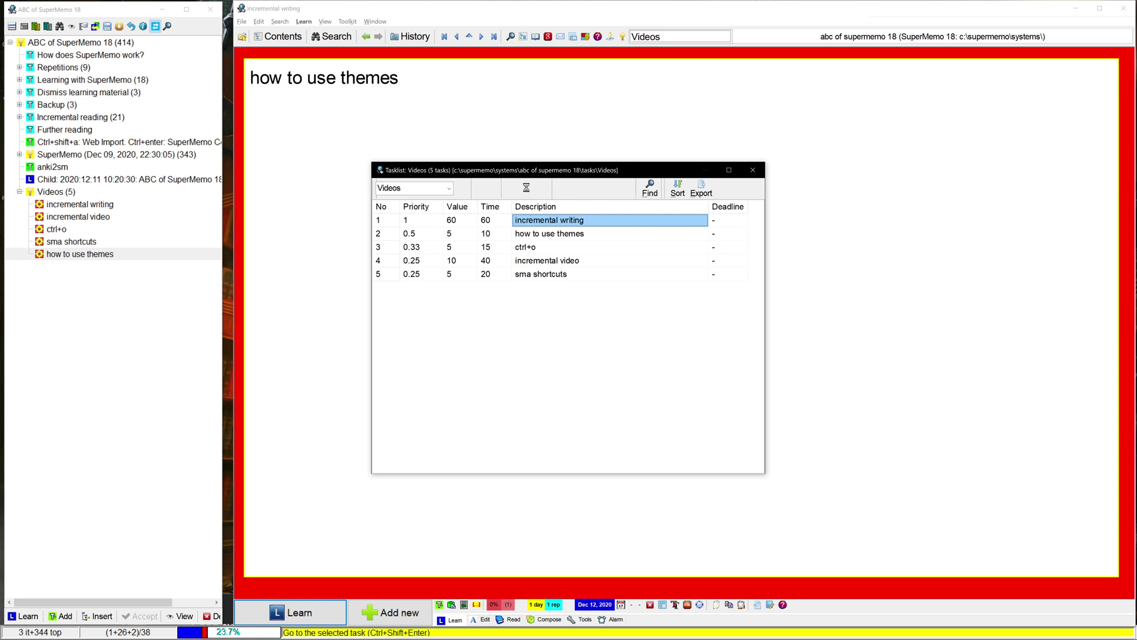
left_click(488, 187)
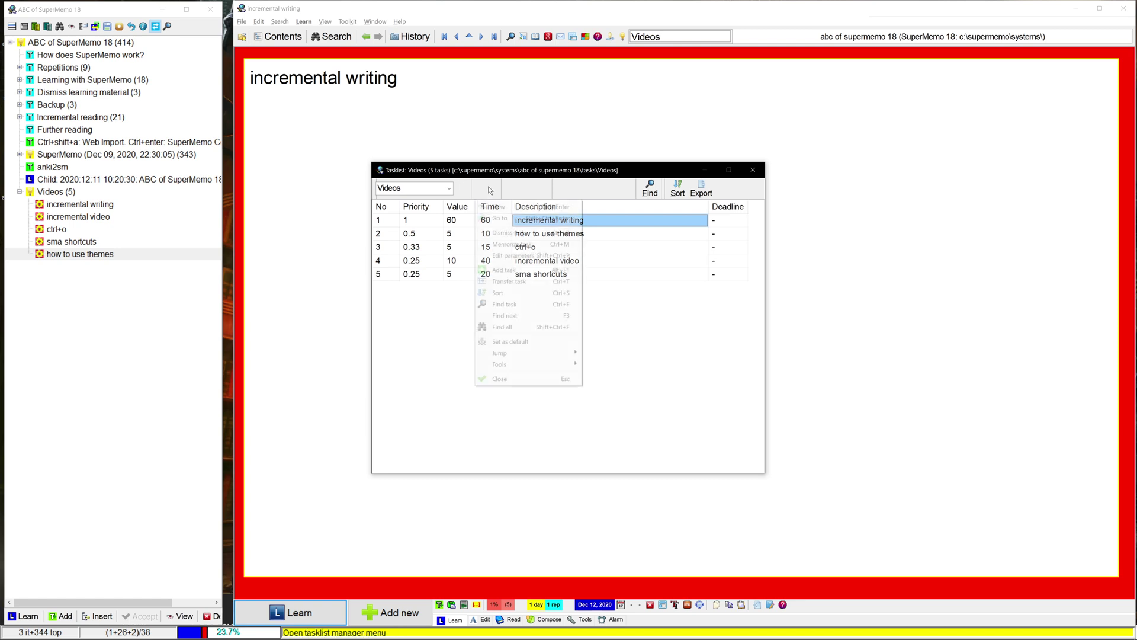
key("Escape")
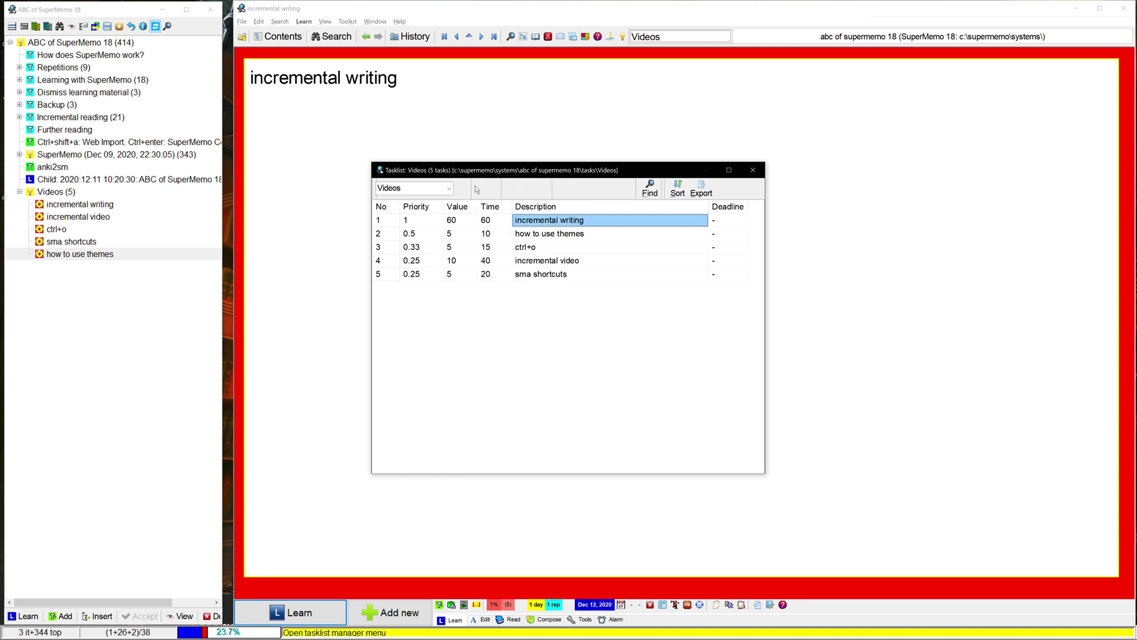
left_click(638, 122)
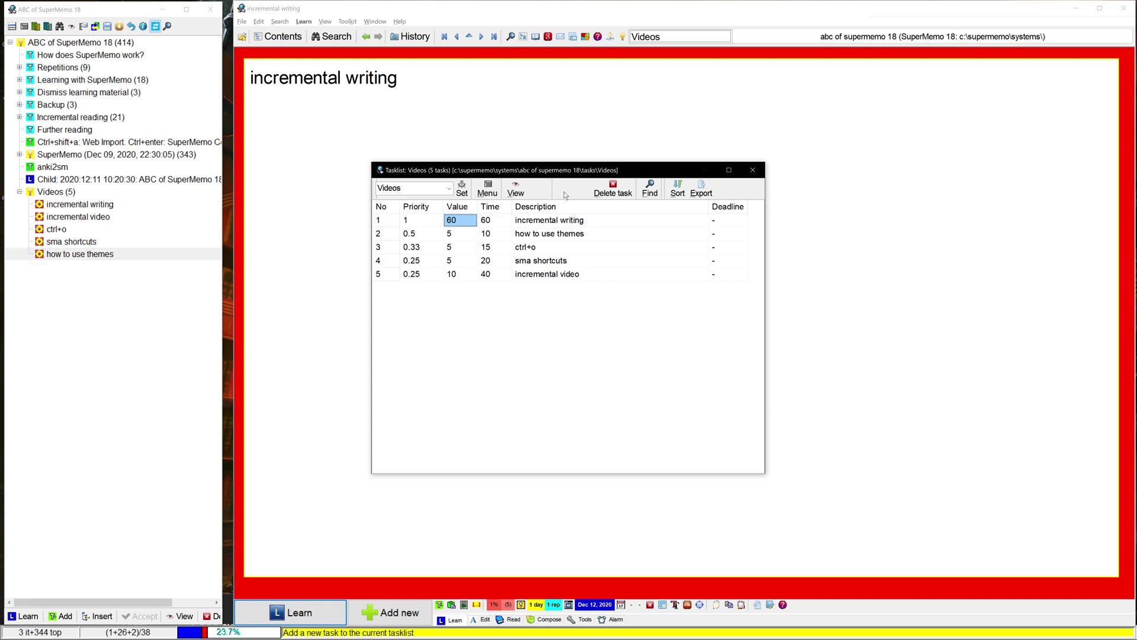
left_click(563, 191)
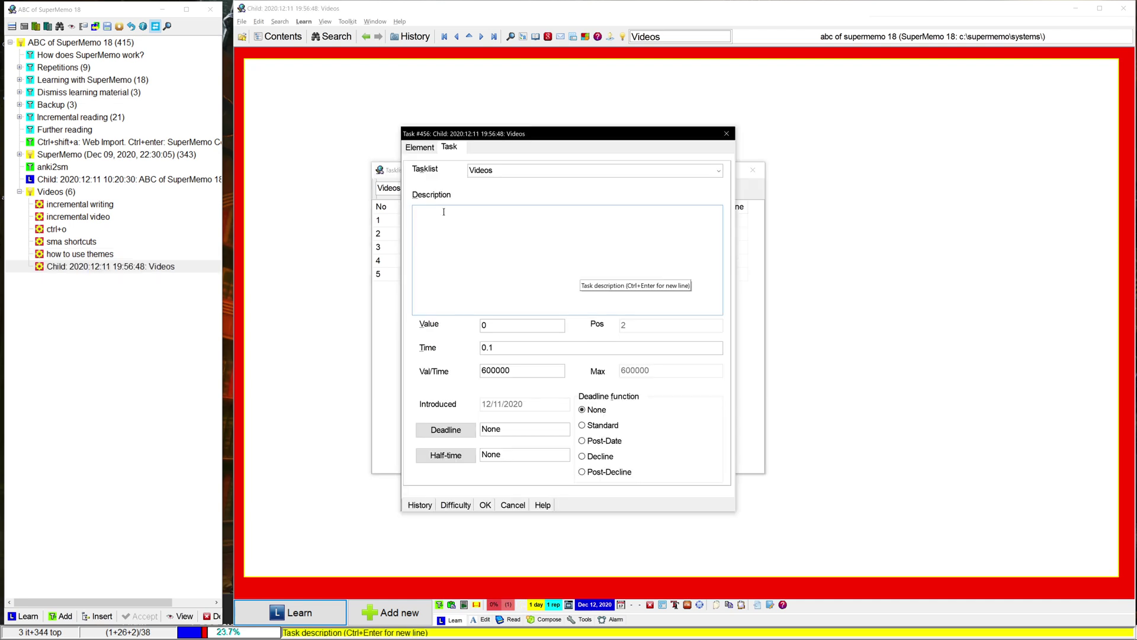
key("Escape")
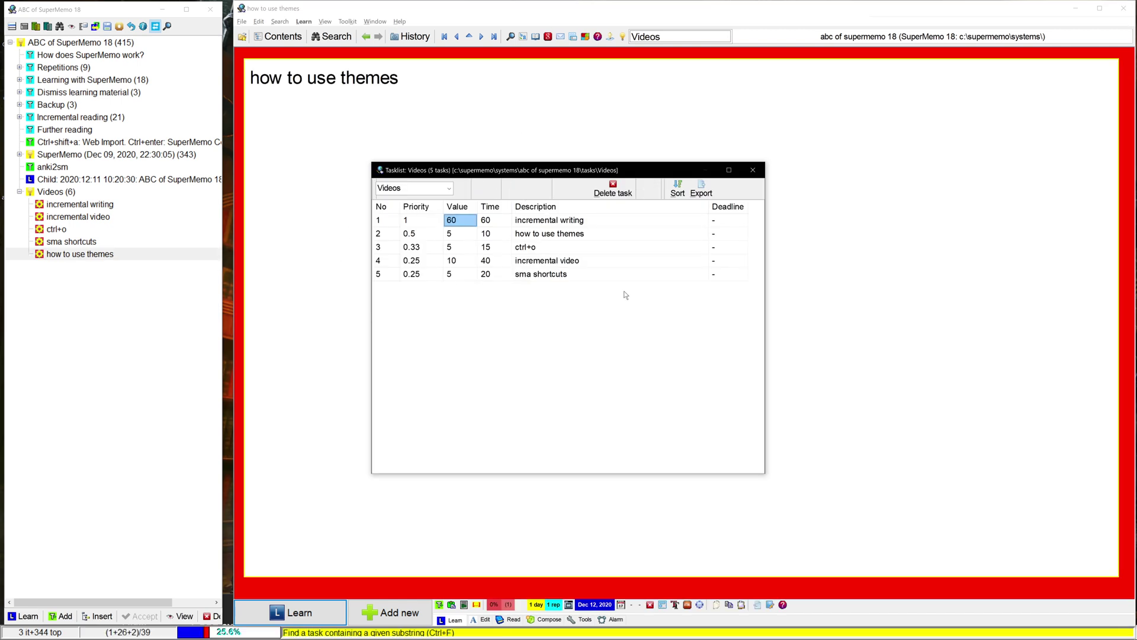
- Close the tasklist and browse the Videos task elements in the contents tree
key("Escape")
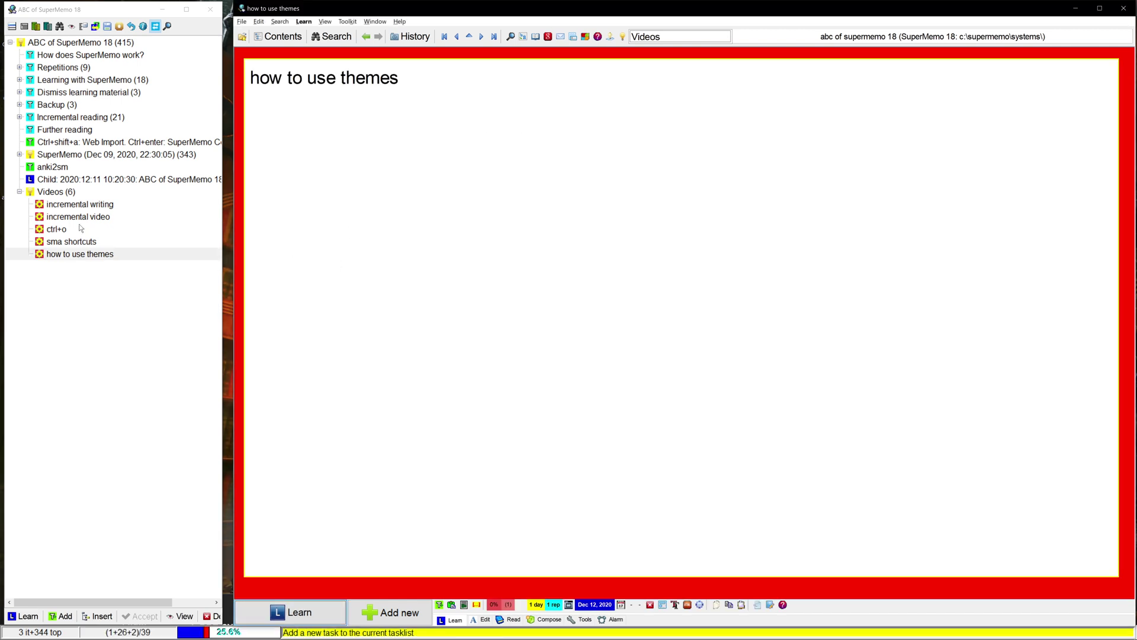
left_click(74, 217)
left_click(62, 205)
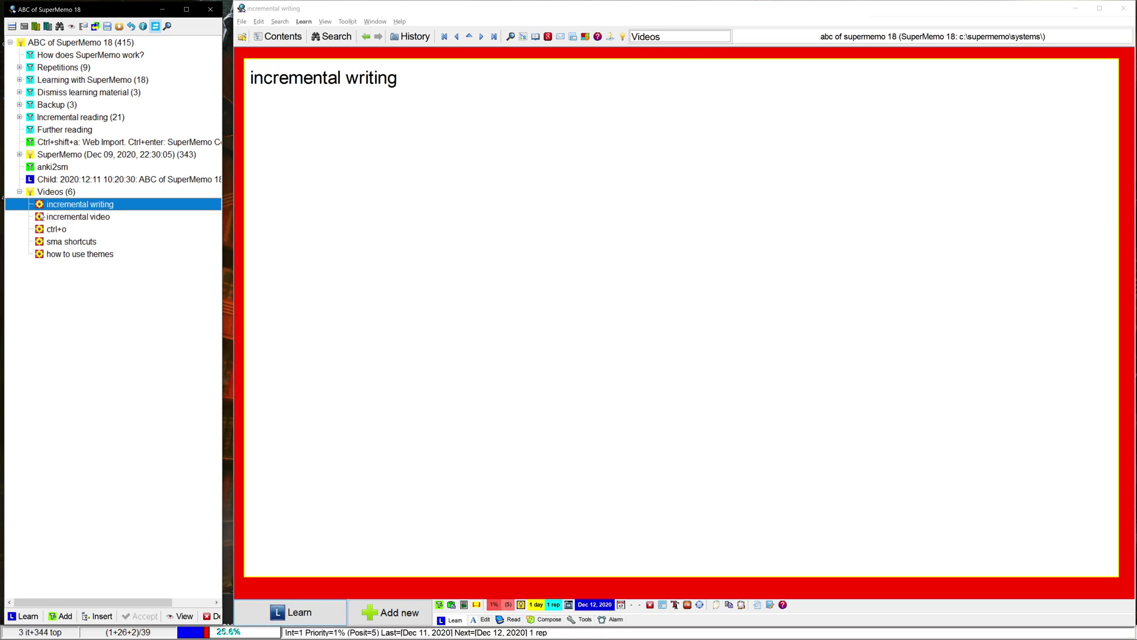
left_click(44, 217)
left_click(54, 229)
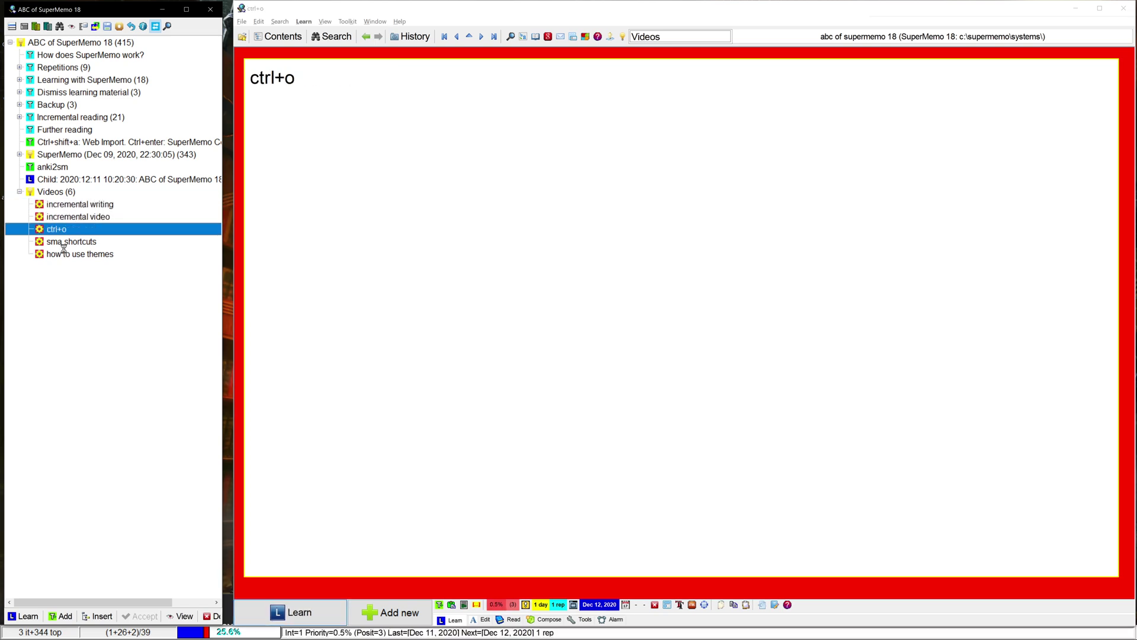
left_click(63, 251)
left_click(68, 238)
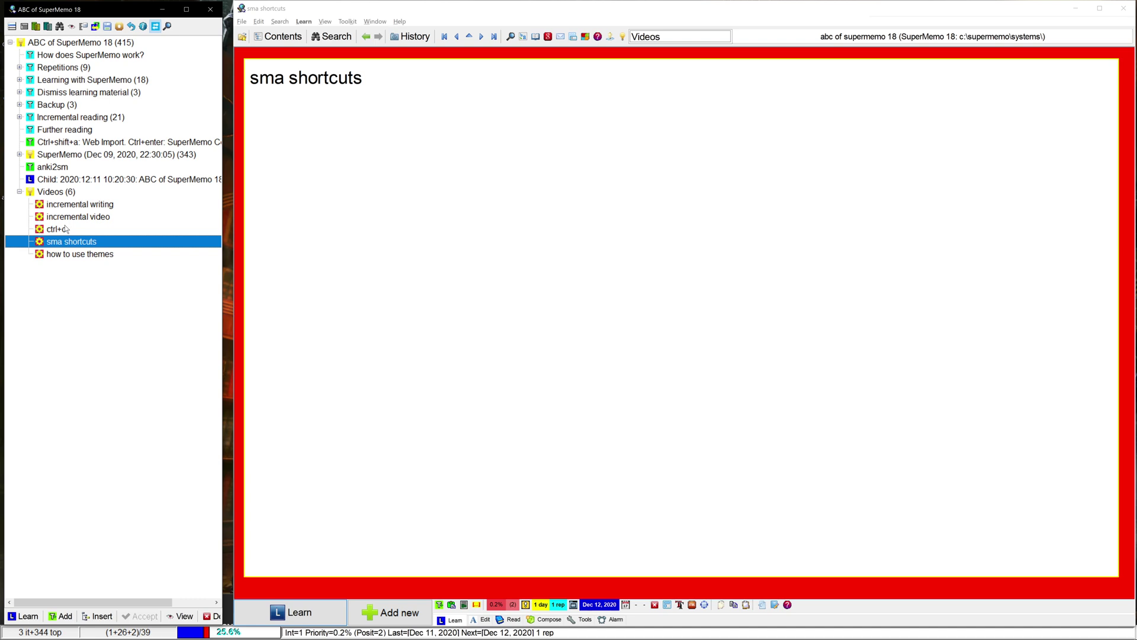
left_click(75, 218)
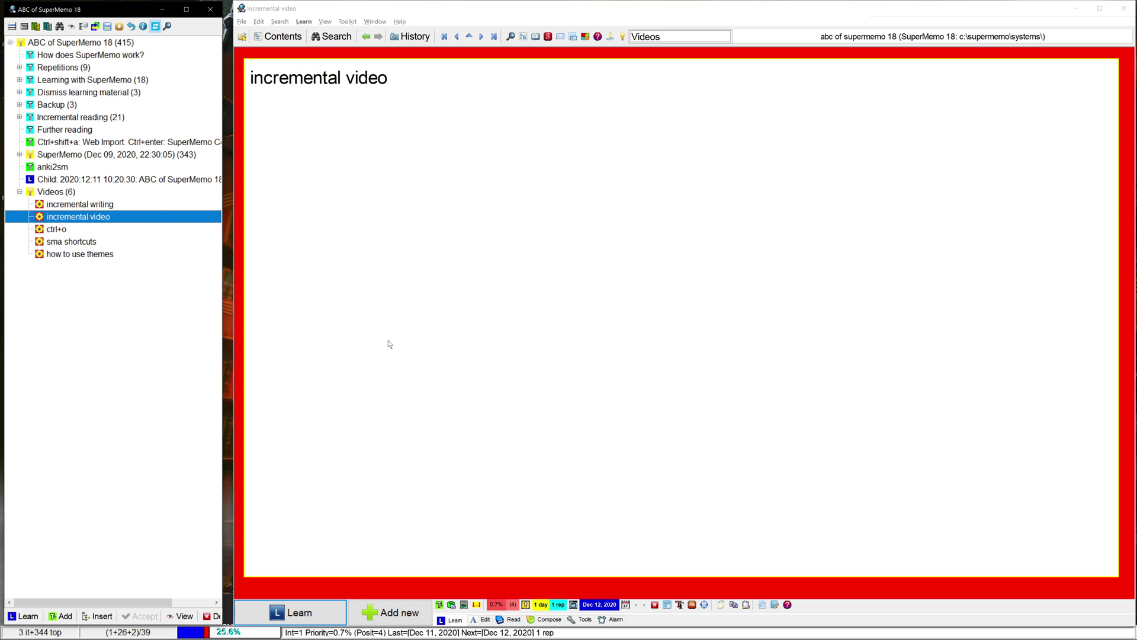
- Dismiss the 'how to use themes' element with Ctrl+D and confirm
key("Down")
key("Down")
key("Down")
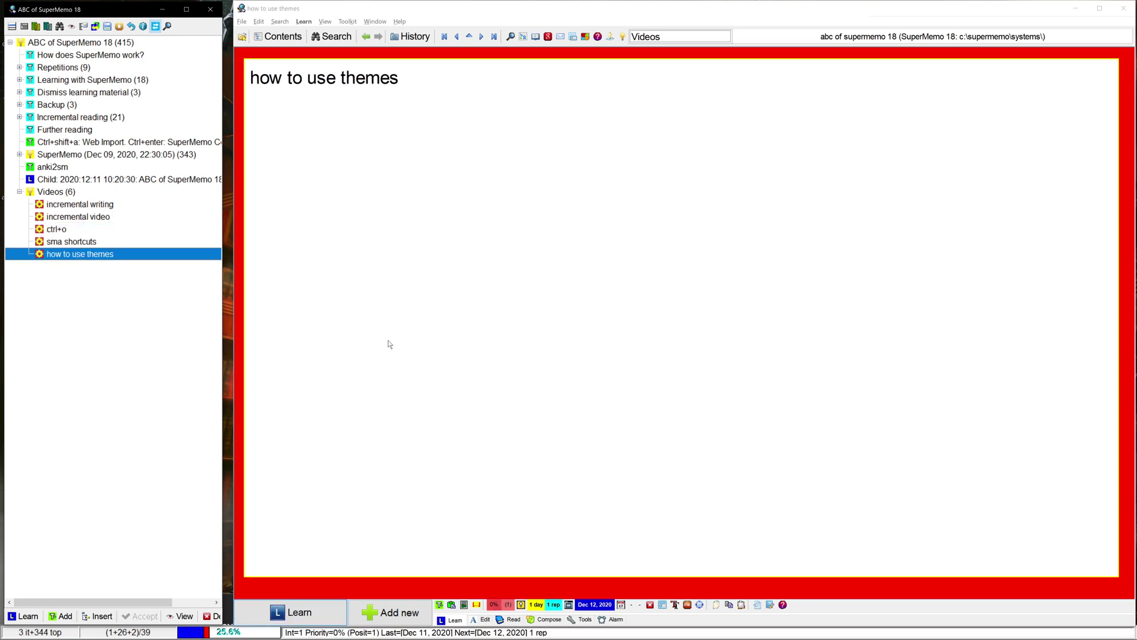
key("ctrl+d")
key("Return")
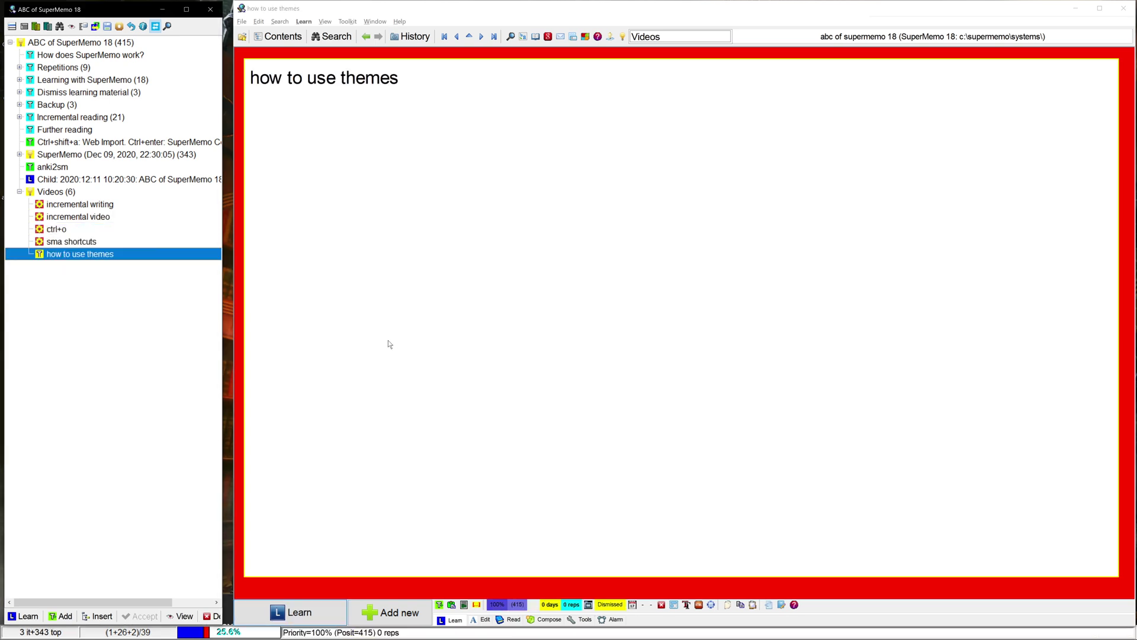
left_click(399, 200)
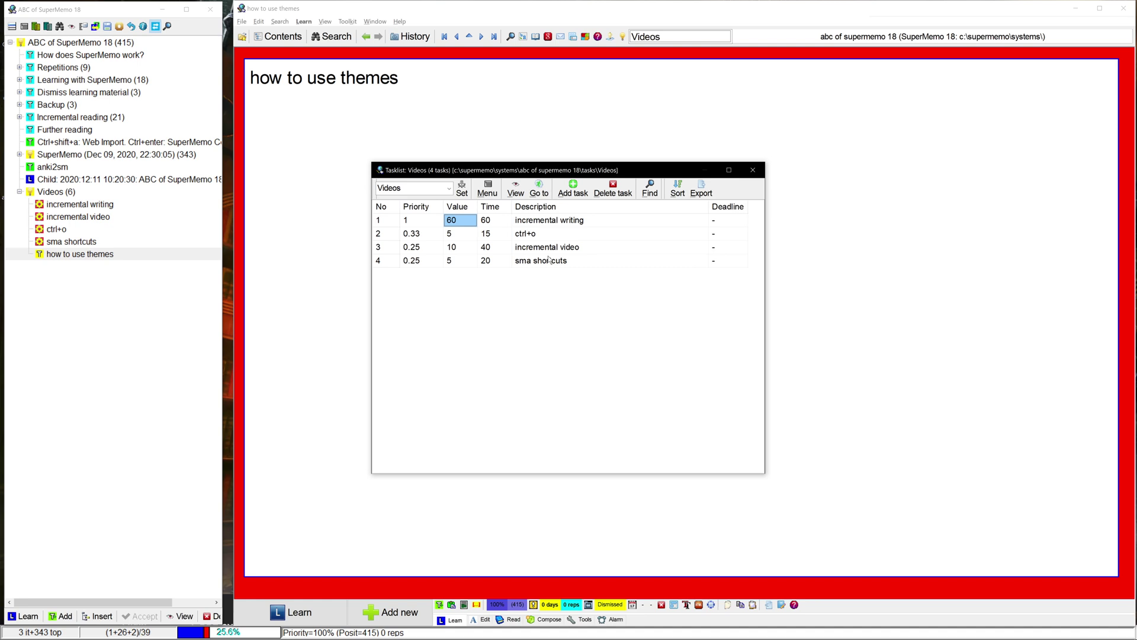
- Add the task 'making a deck of cards from supermemo.guru' with value 100 and time 120
left_click(562, 191)
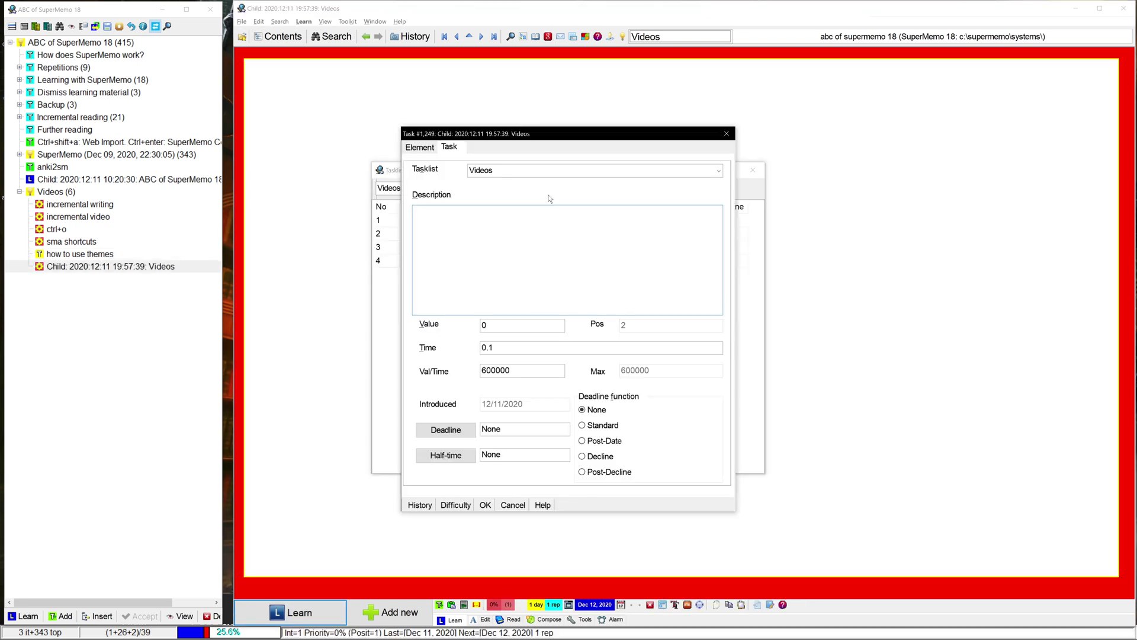
type("making a deck of cards ")
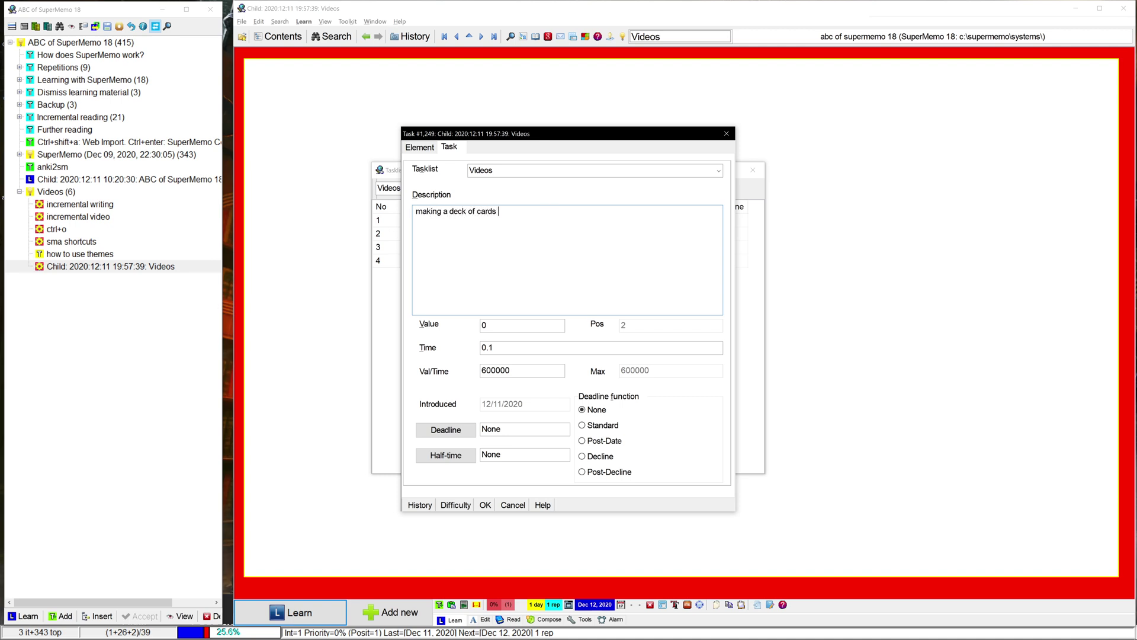
type("from supermemo.guru")
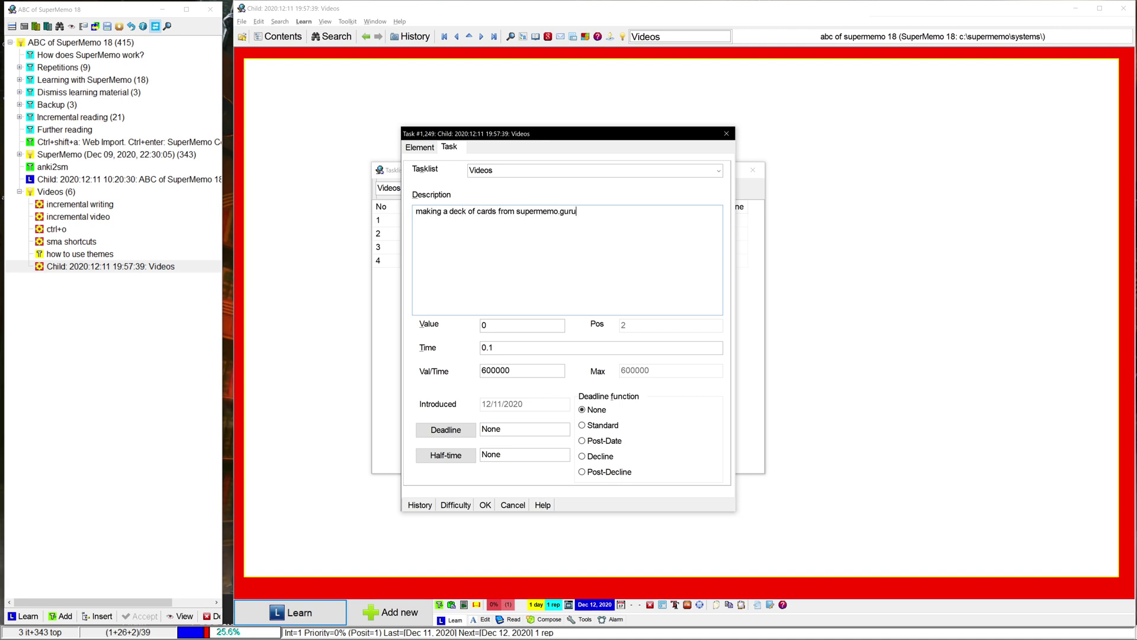
key("Tab")
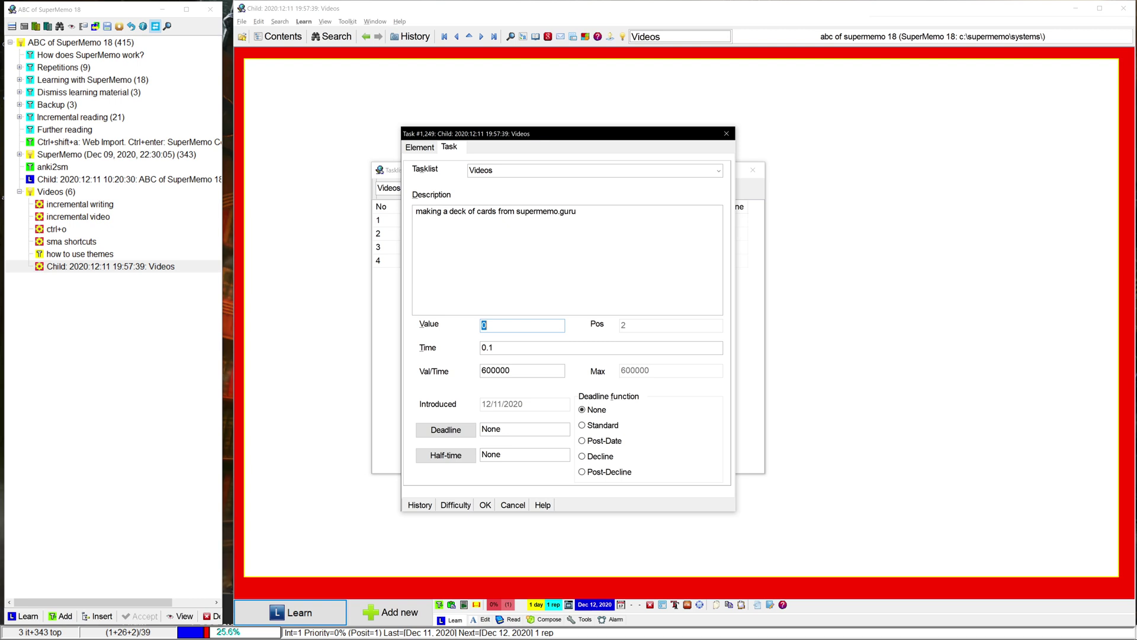
type("100")
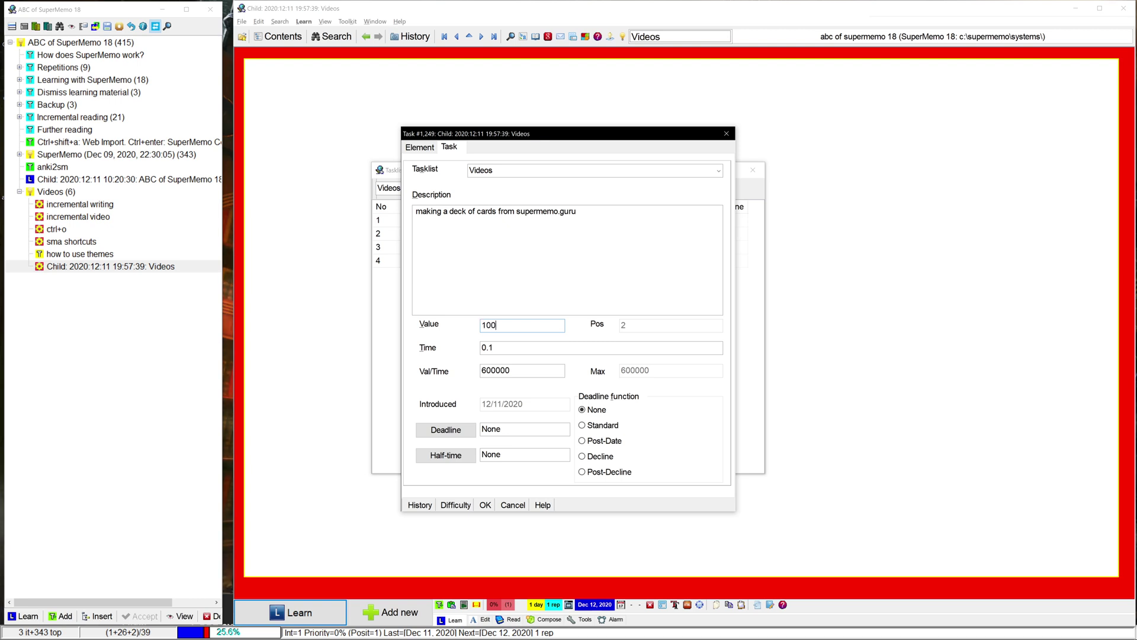
key("Tab")
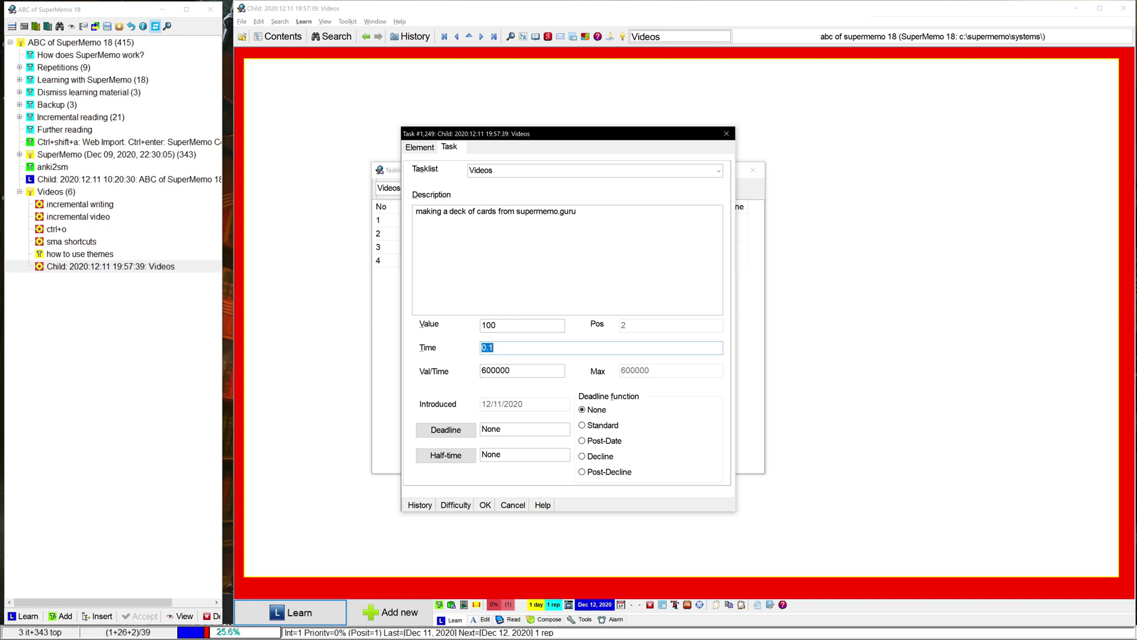
type("120")
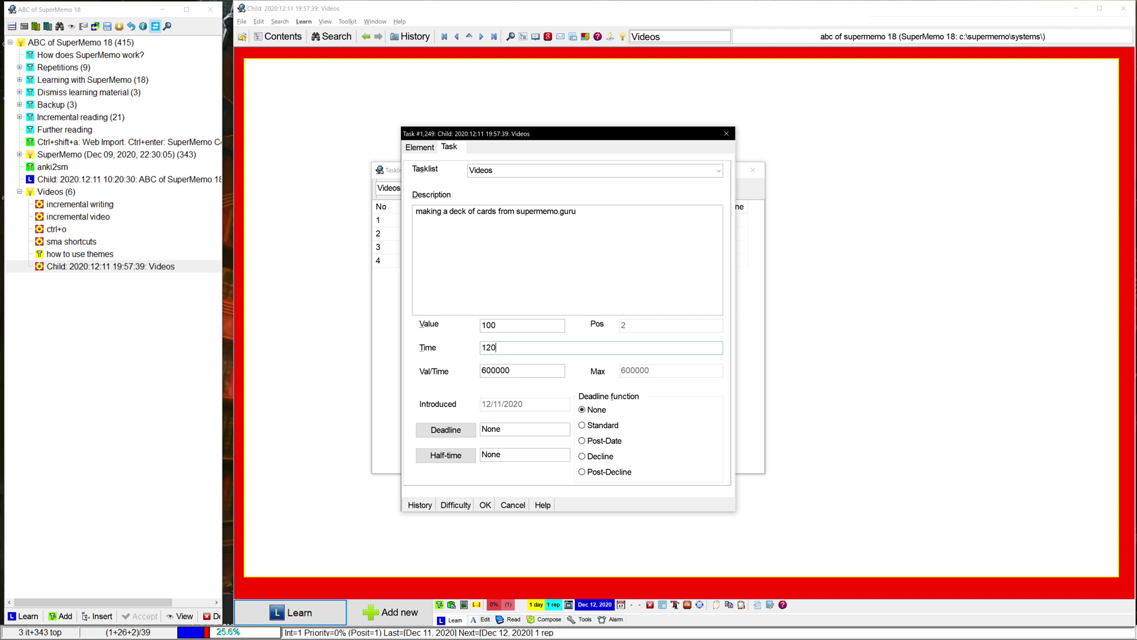
key("Tab")
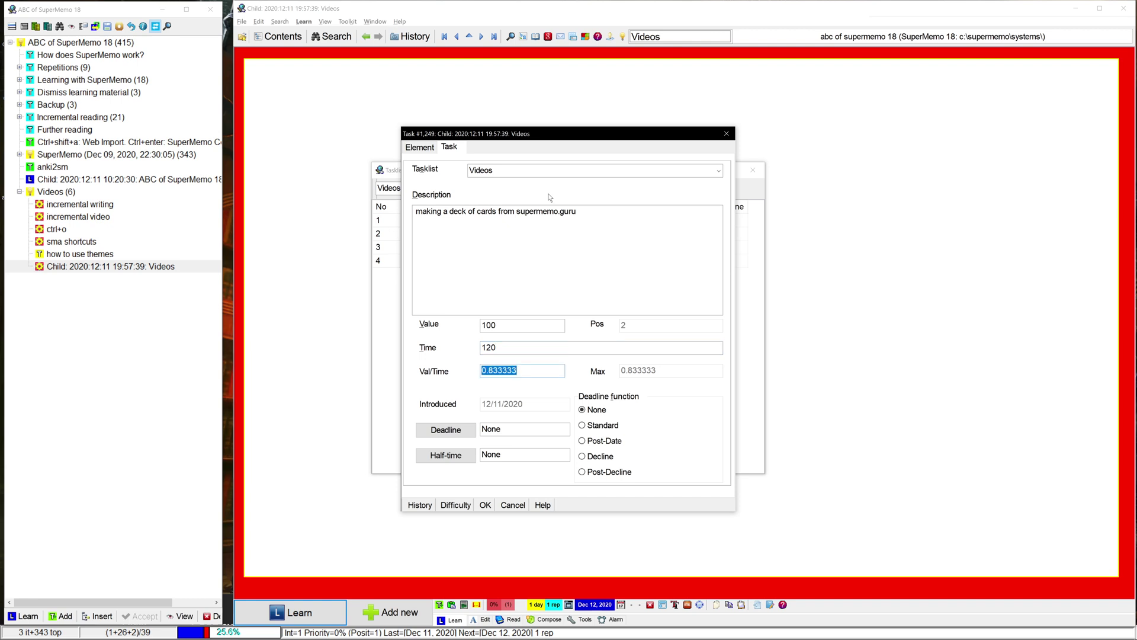
- Change that task's value from 100 to 150
left_click(523, 324)
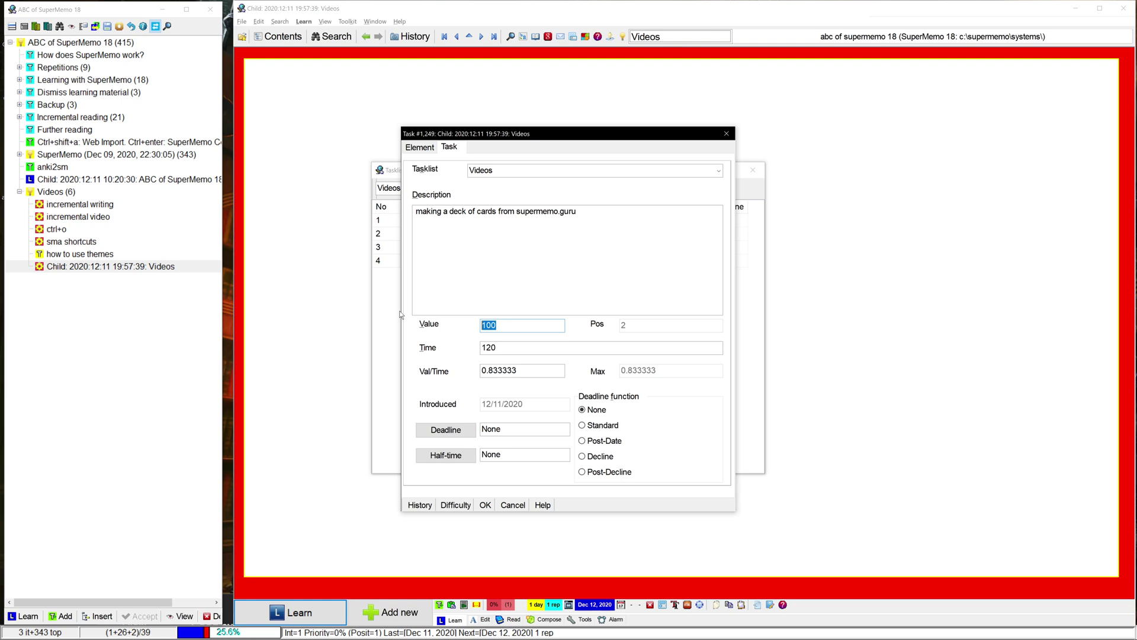
type("150")
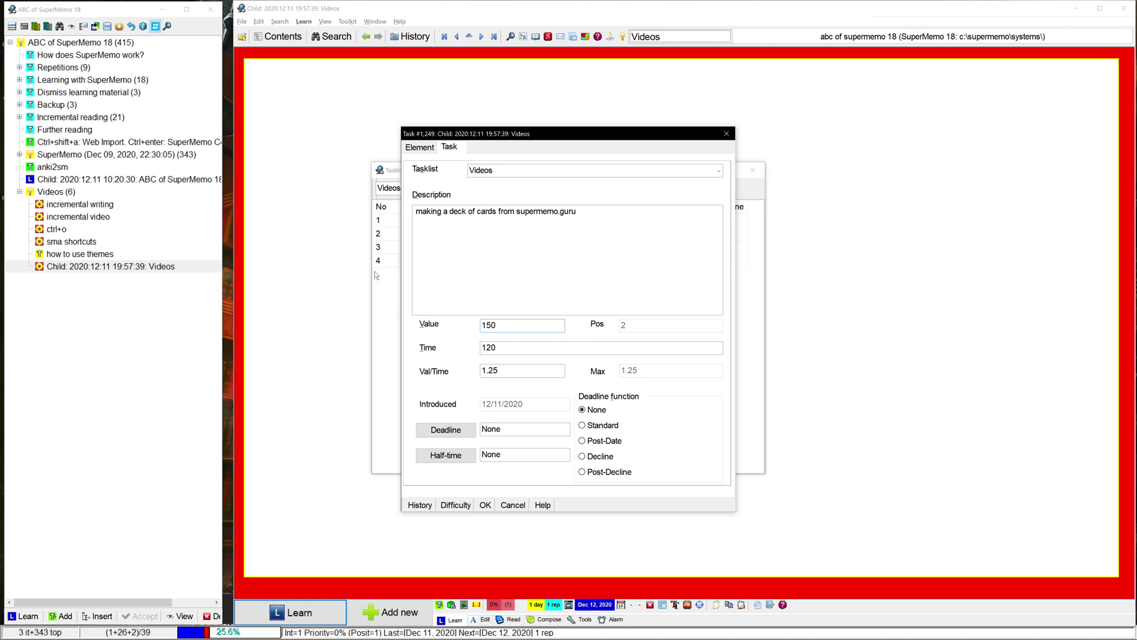
left_click(439, 281)
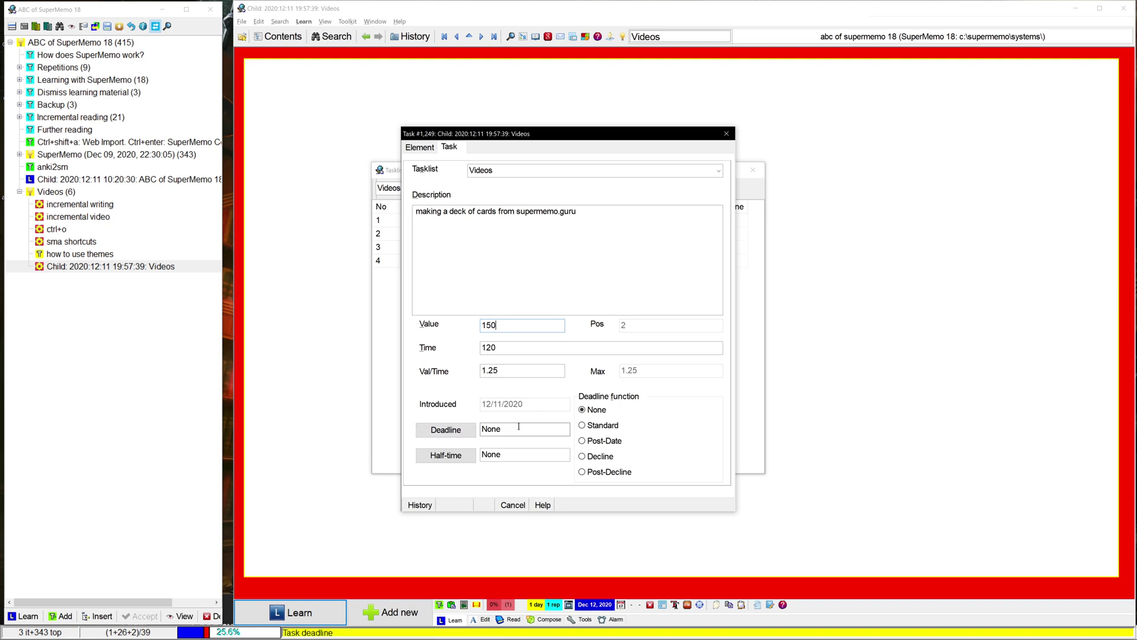
- Apply the Standard deadline function with a 12/19/2020 deadline, then check the value-per-time priority
left_click(582, 425)
left_click(455, 431)
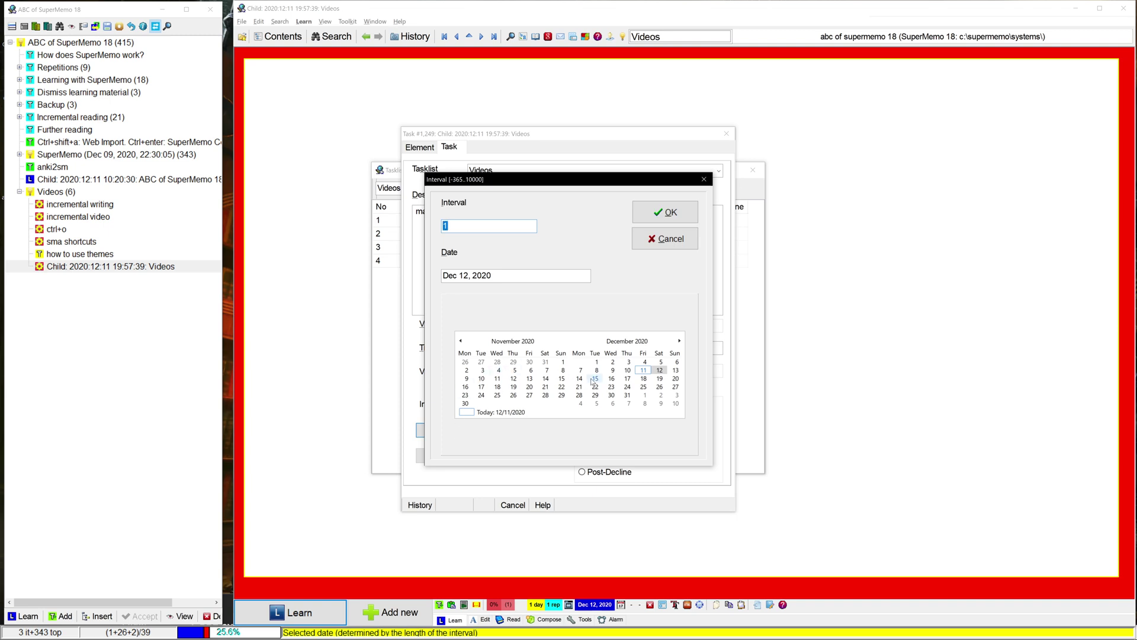
left_click(660, 379)
left_click(651, 213)
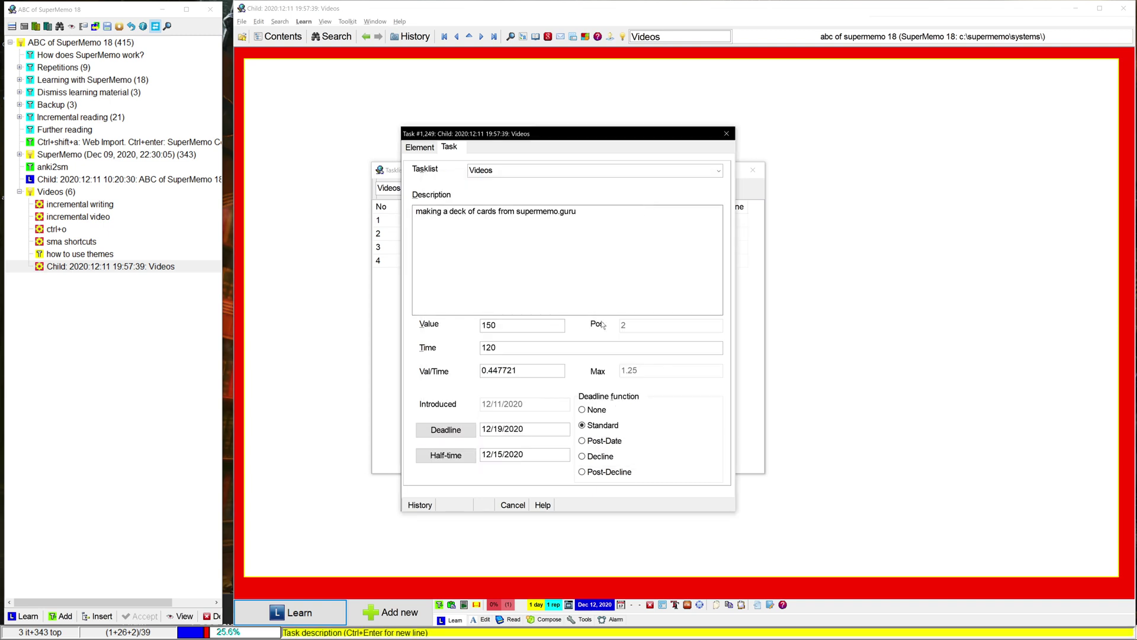
left_click(487, 370)
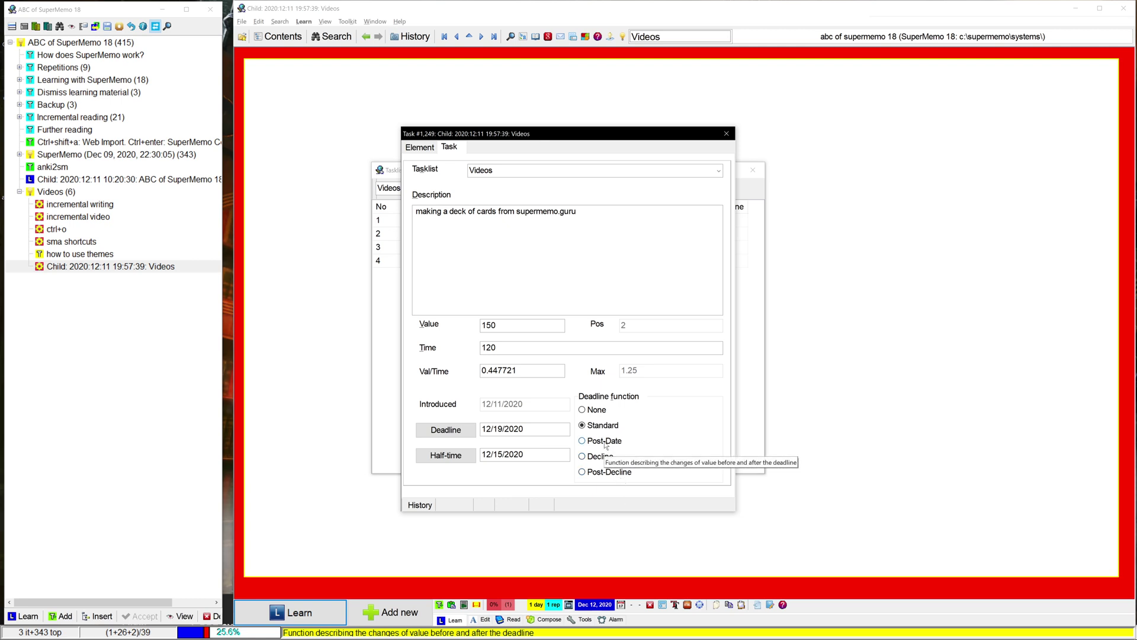
- Switch the deadline function from Post-Date to Decline, leaving the deadline unset
left_click(605, 442)
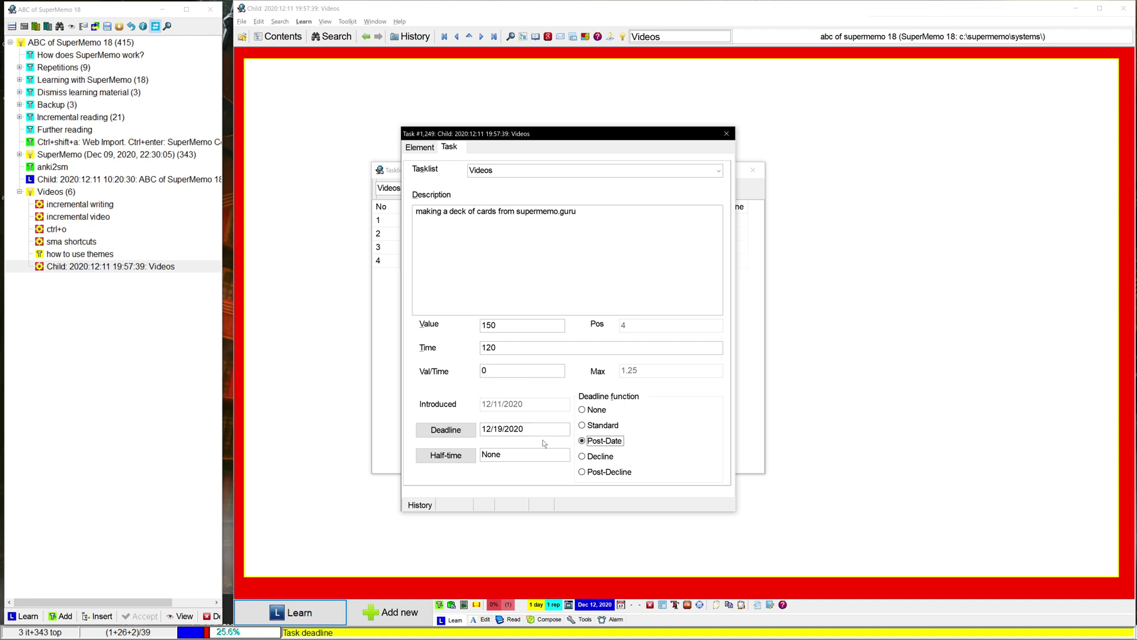
left_click(595, 456)
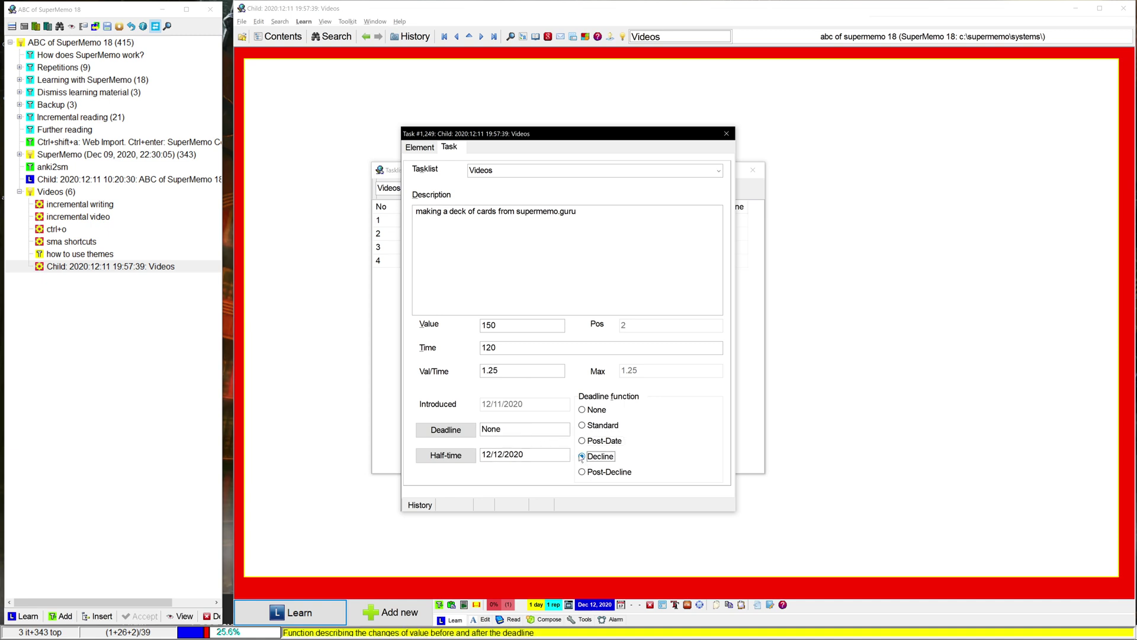
left_click(451, 431)
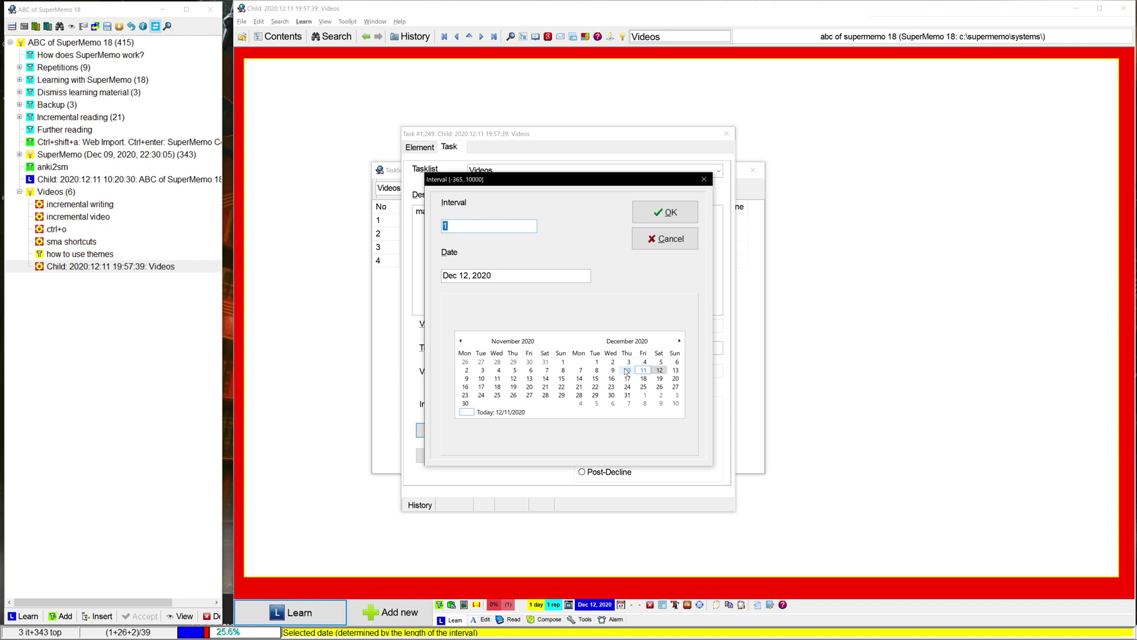
key("Escape")
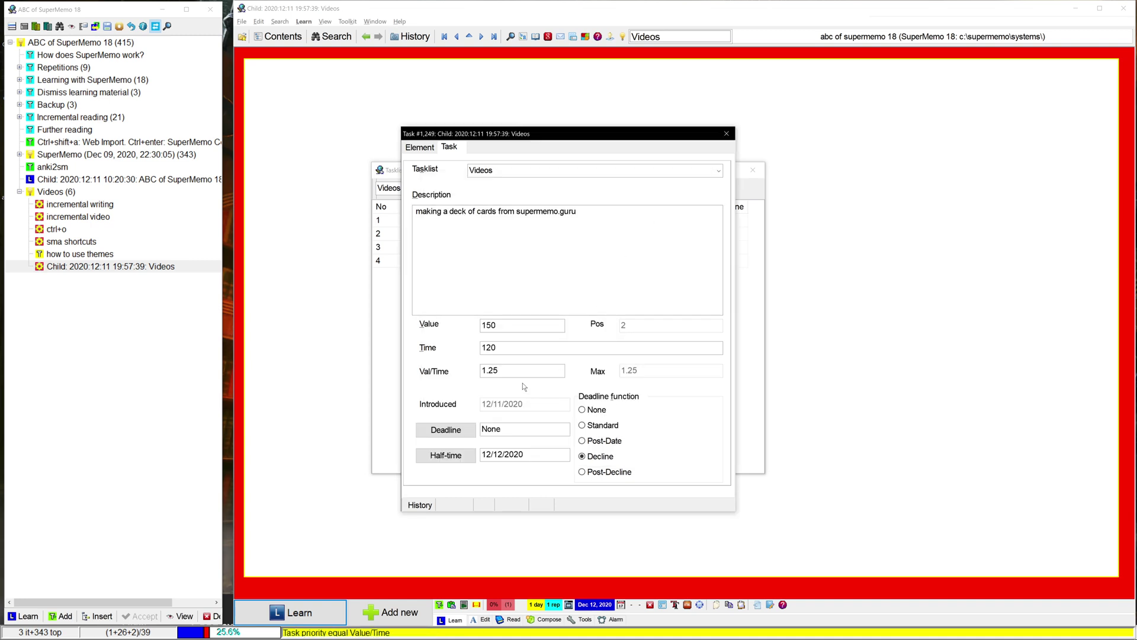
- Try December dates for deadline and half-time, cancelling to keep half-time 12/12/2020
left_click(449, 430)
left_click(642, 371)
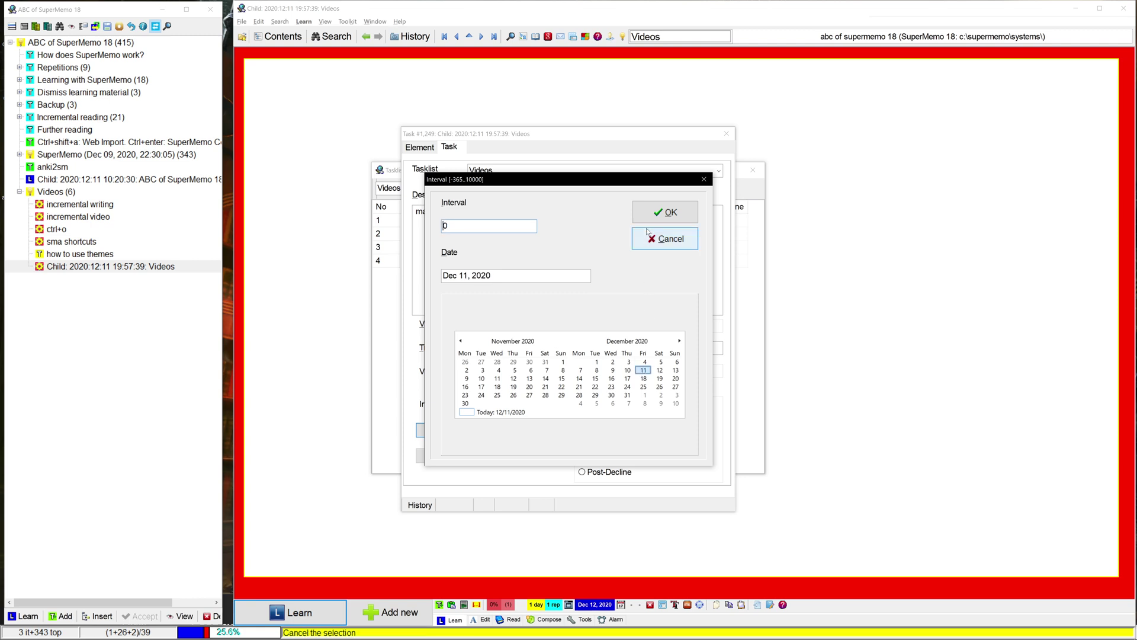
left_click(664, 238)
left_click(449, 458)
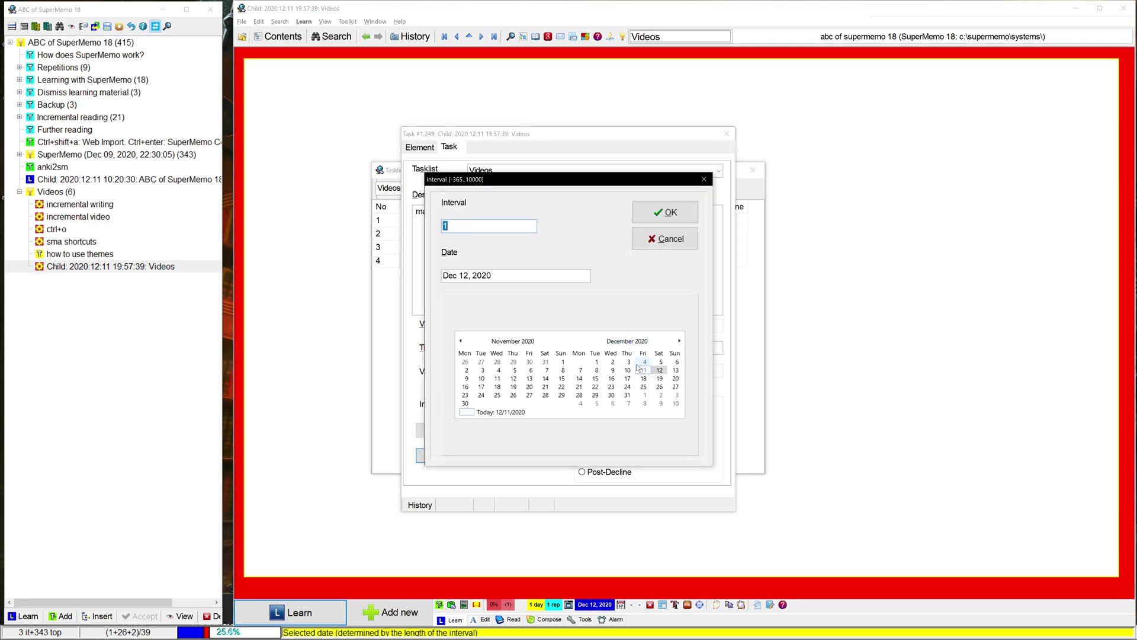
left_click(643, 370)
left_click(627, 370)
left_click(633, 252)
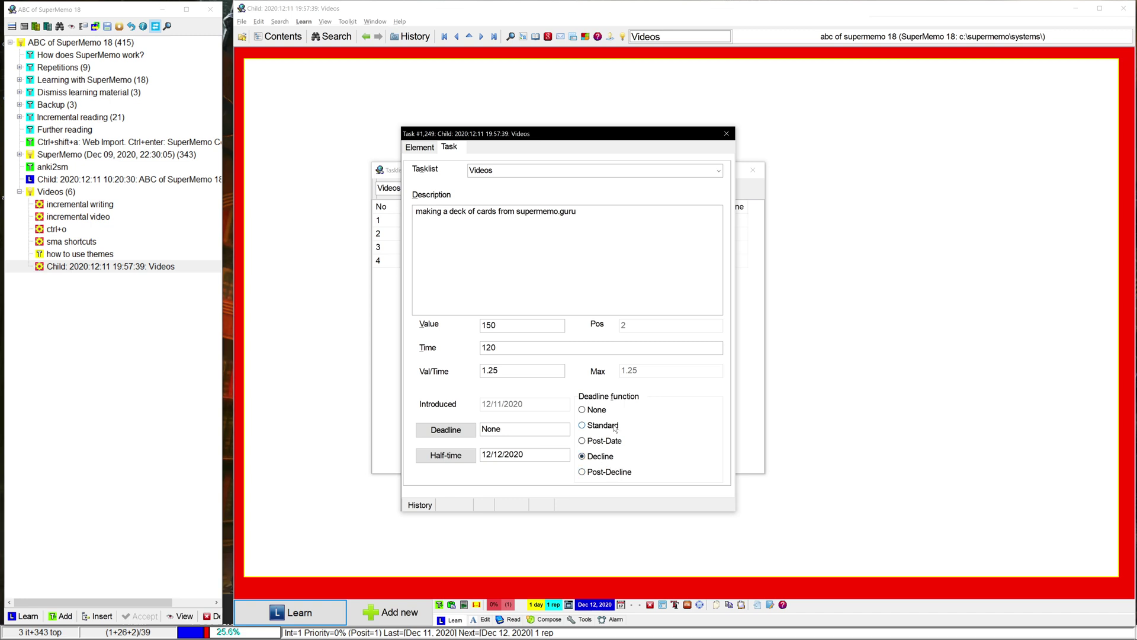
- Switch to Post-Decline and accept the proposed half-time date
left_click(602, 474)
left_click(421, 455)
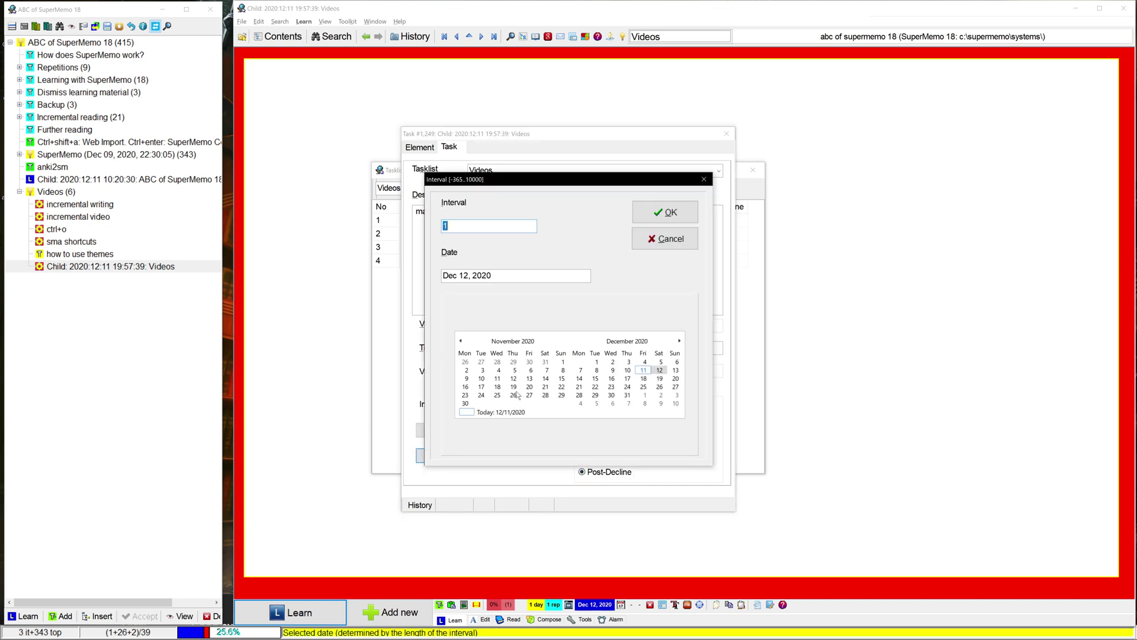
left_click(675, 222)
left_click(446, 432)
left_click(665, 238)
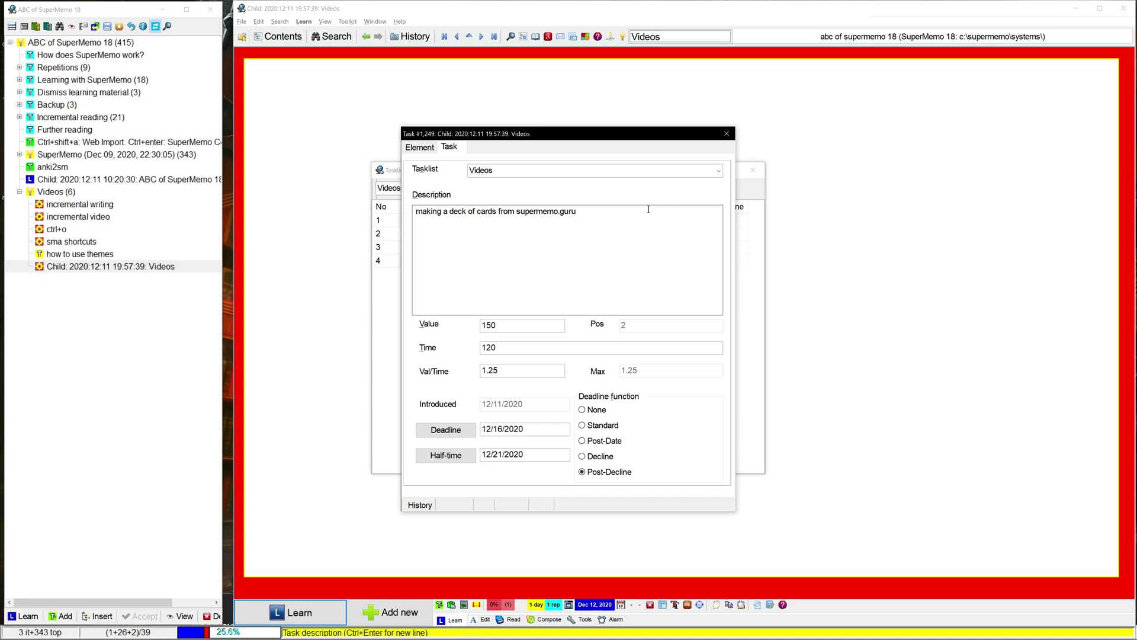
- Set the deadline to 12/2/2020 via a -9 interval and half-time to 12/11/2020
left_click(446, 430)
type("-9")
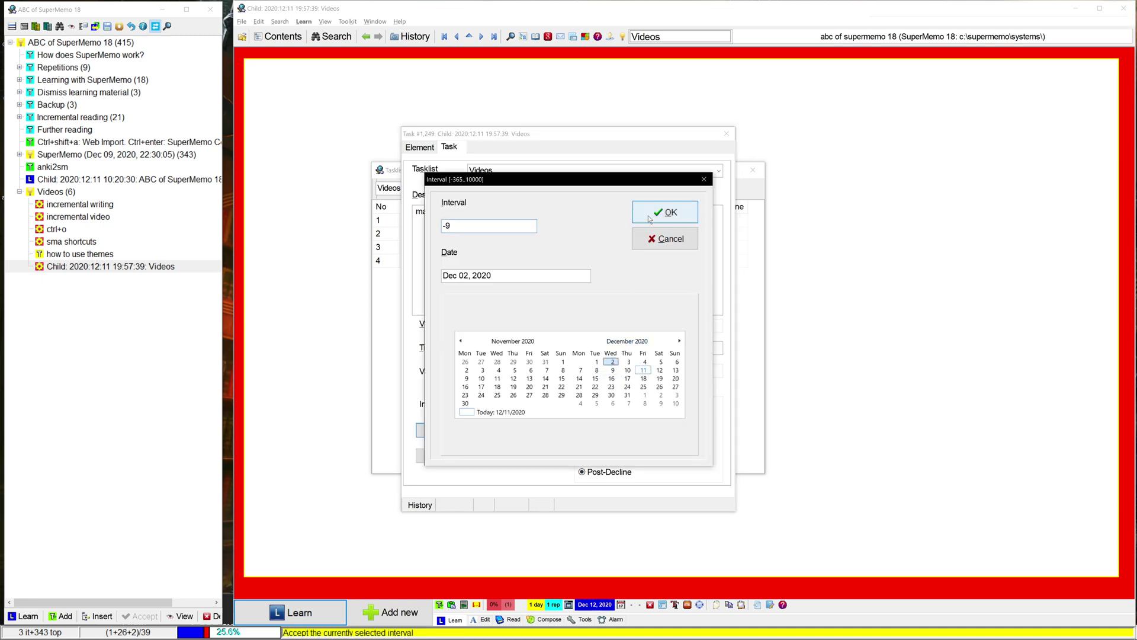
left_click(662, 207)
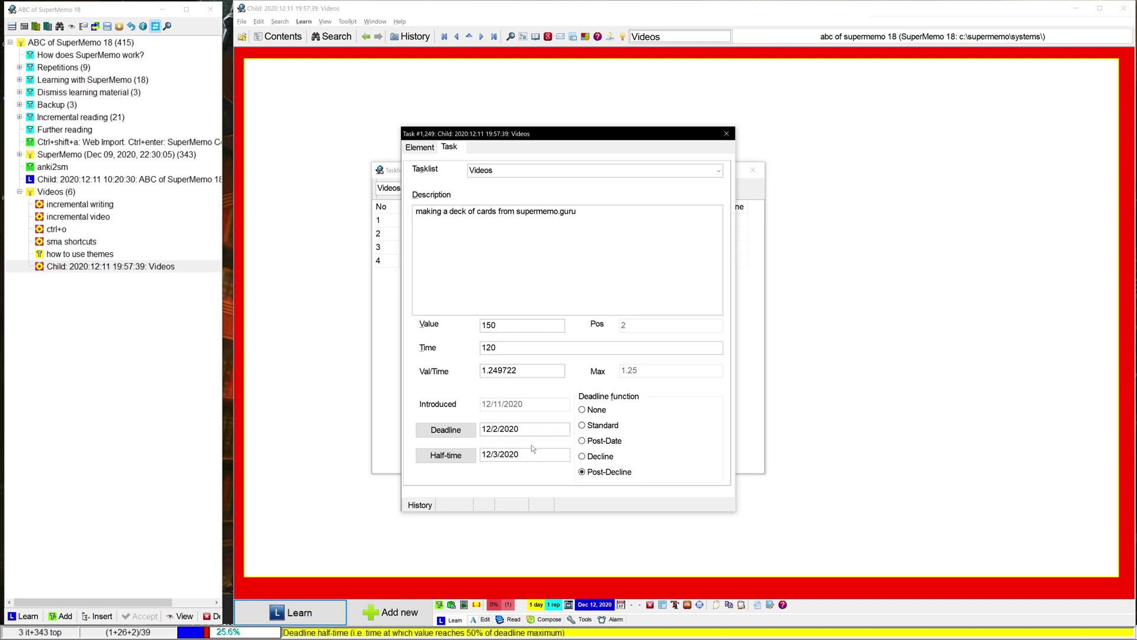
left_click(467, 454)
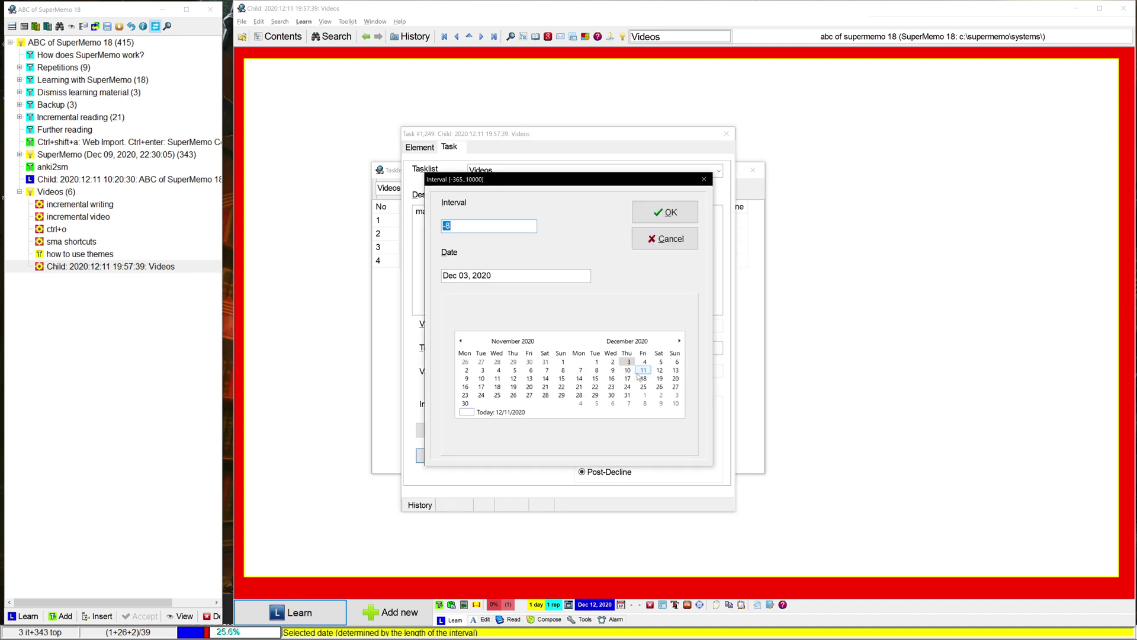
left_click(662, 210)
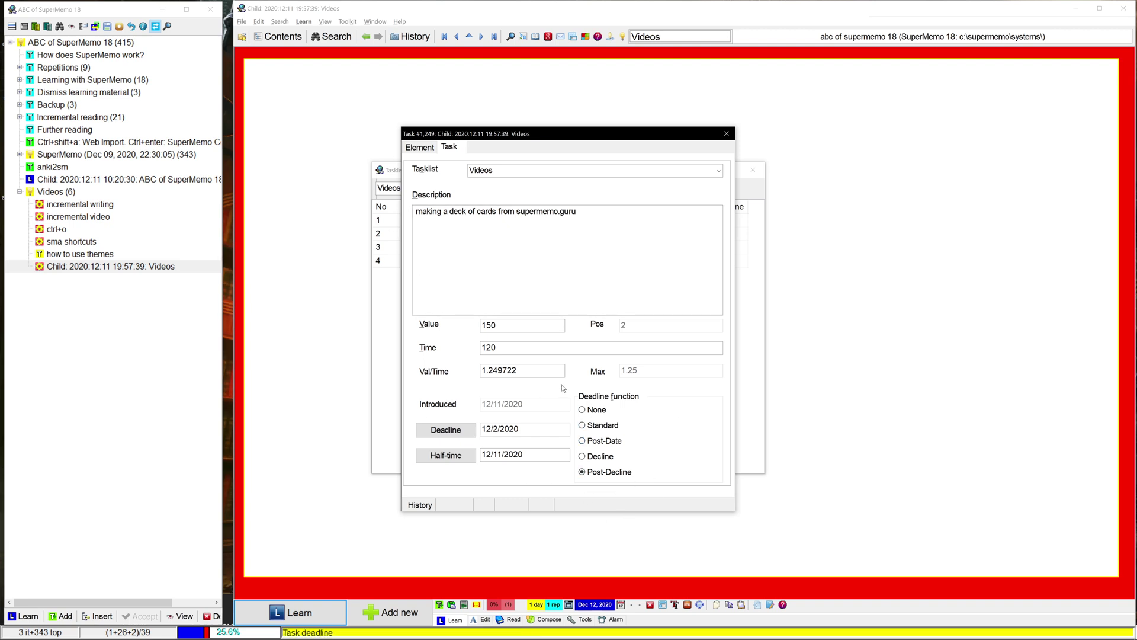
- Set the deadline function to None, close the task without saving, and close the Videos tasklist
left_click(593, 411)
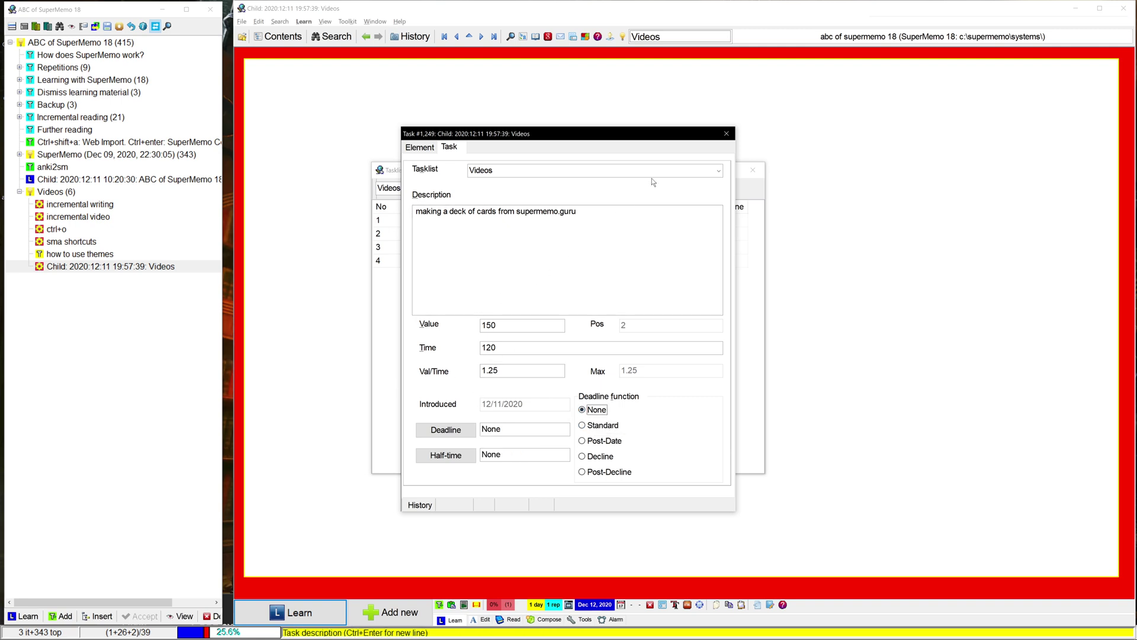
left_click(726, 134)
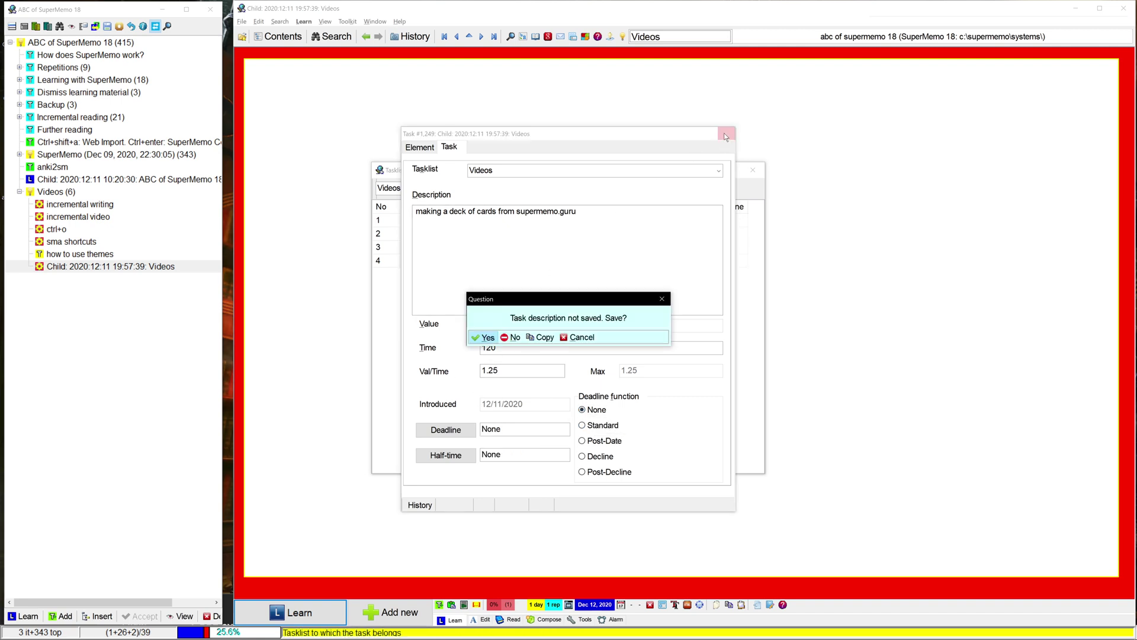
left_click(522, 336)
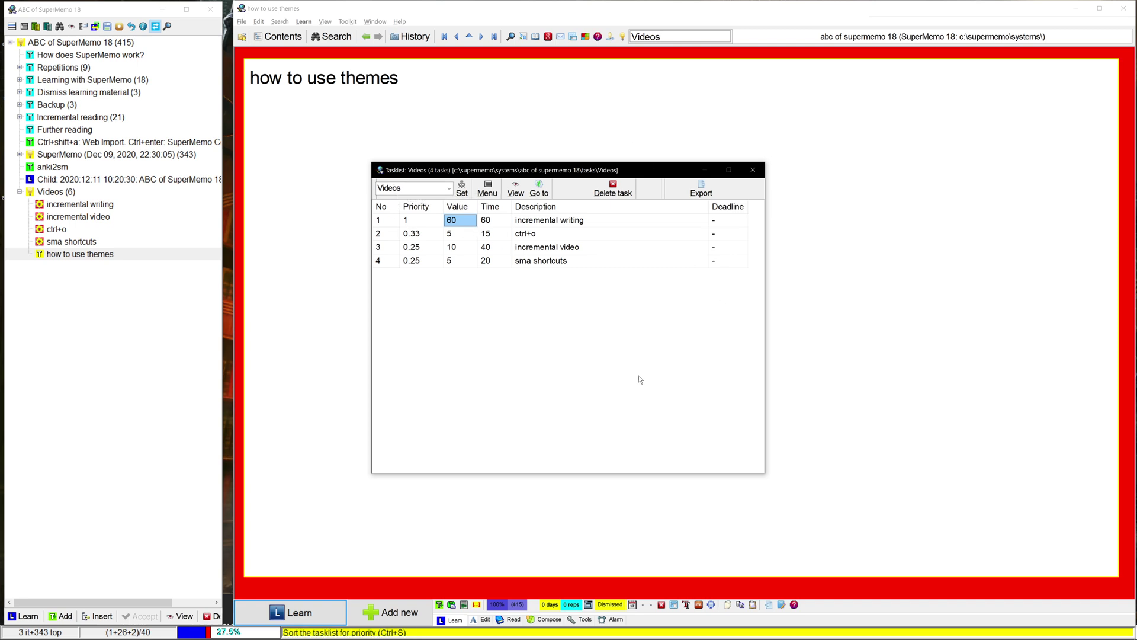
left_click(753, 170)
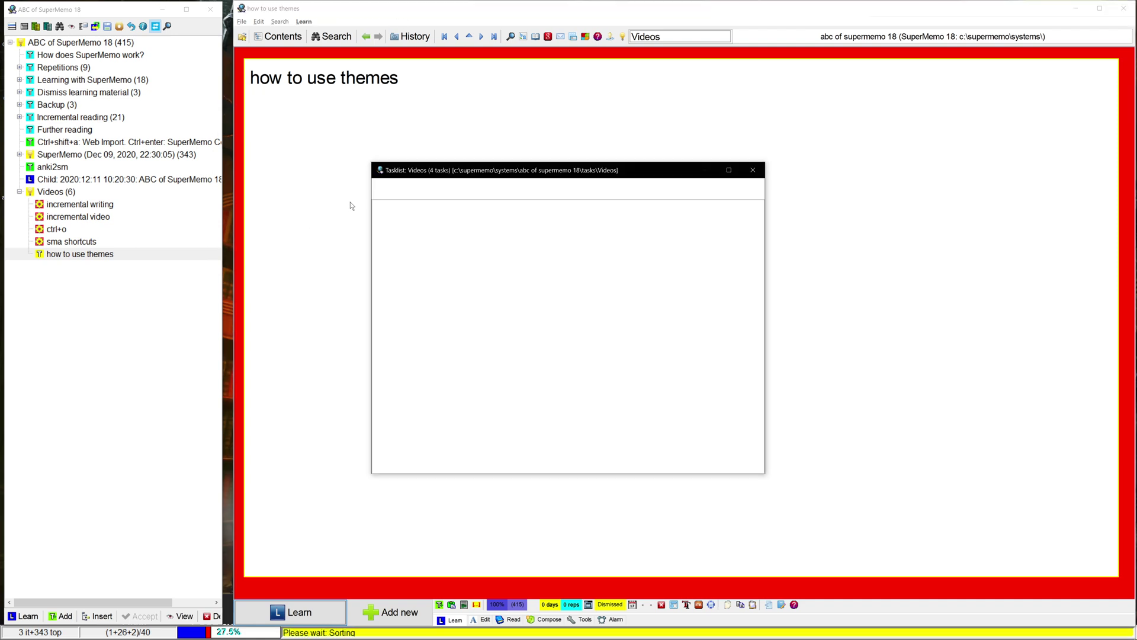
left_click(756, 170)
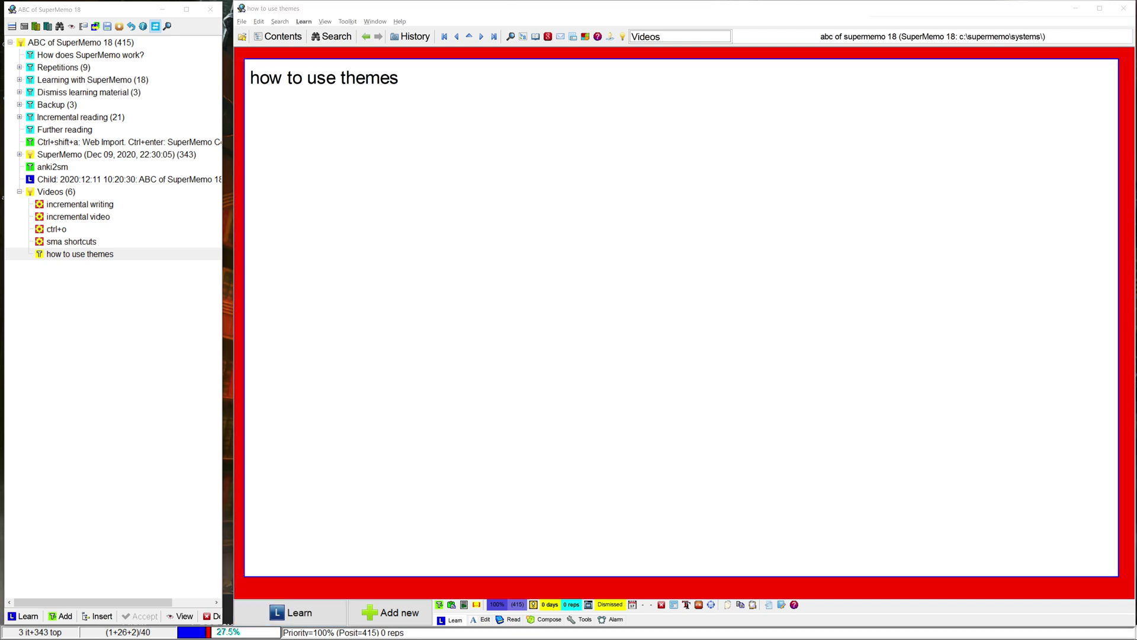
left_click(606, 464)
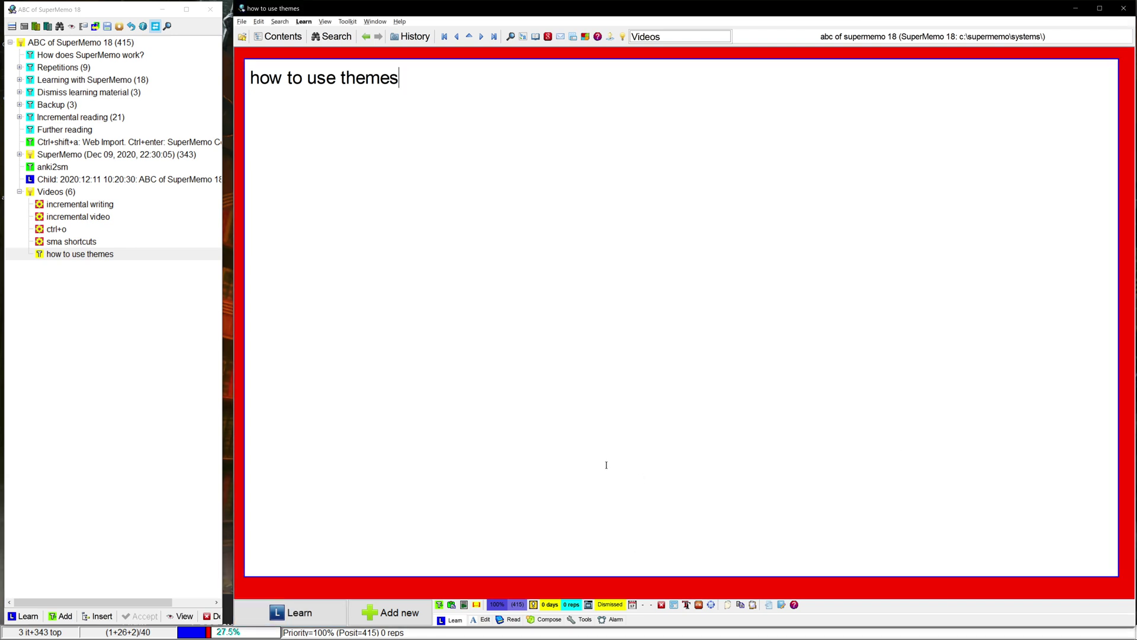
key("F4")
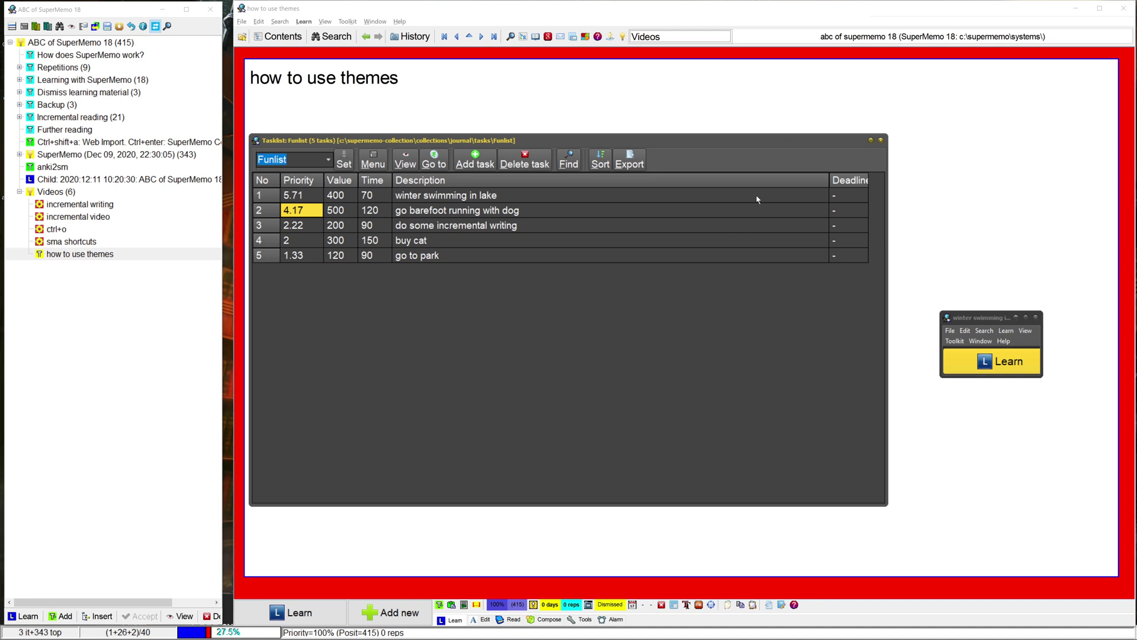
key("Escape")
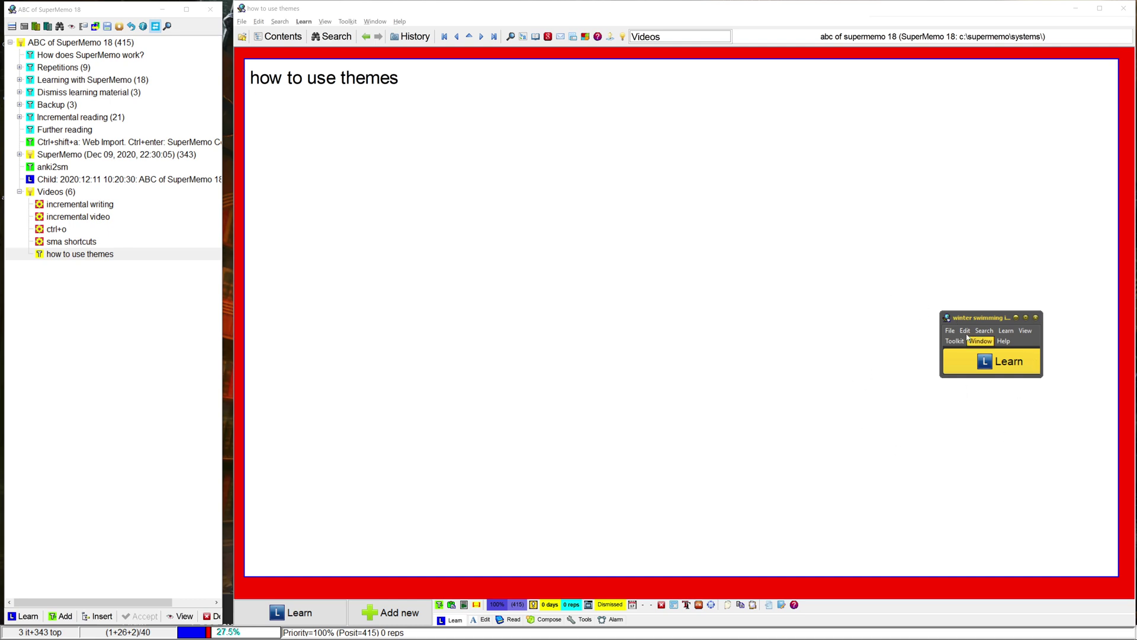
left_click(678, 213)
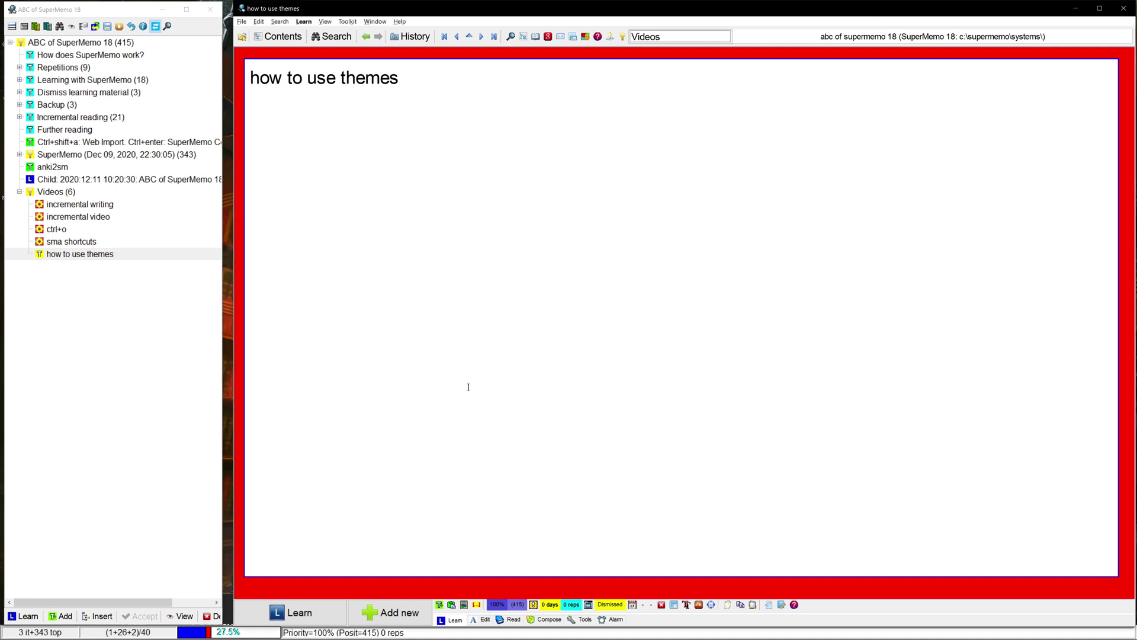